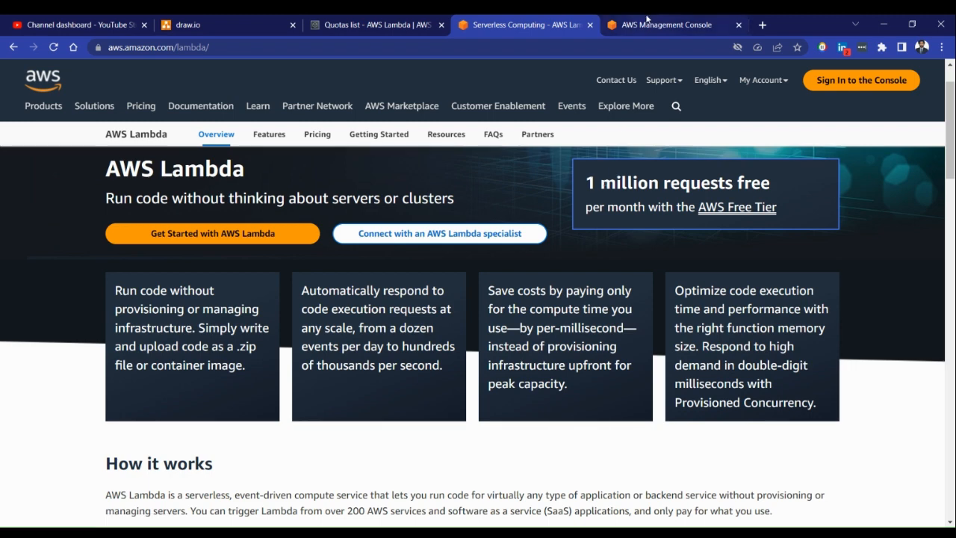
# Switch to the AWS Management Console, search for "lambda" and open the Lambda service.
pyautogui.moveTo(649, 22)
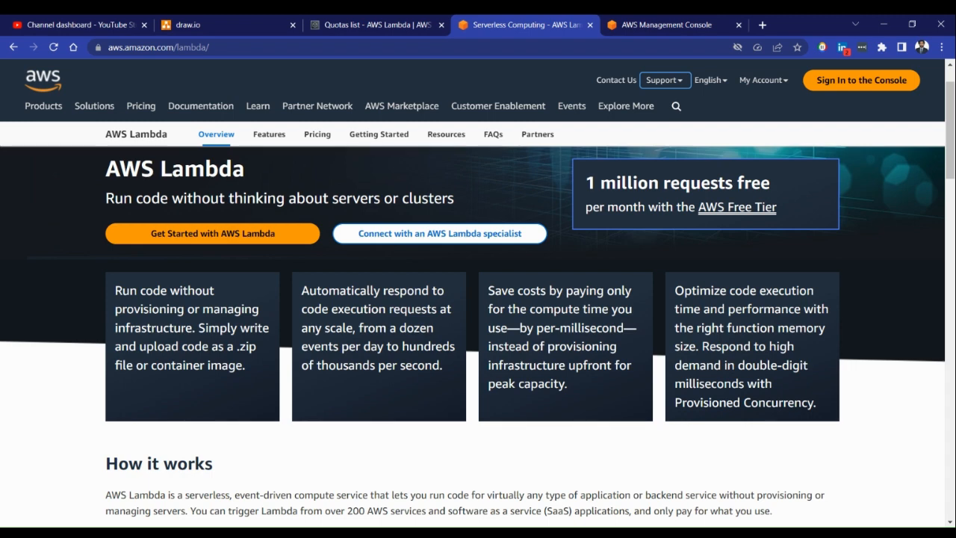
pyautogui.click(661, 23)
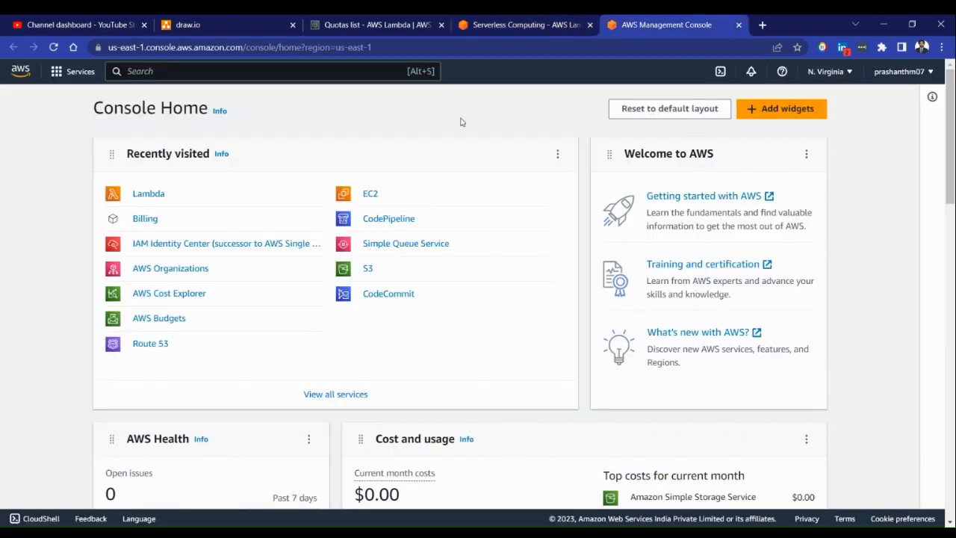
pyautogui.click(306, 71)
pyautogui.write('lambda')
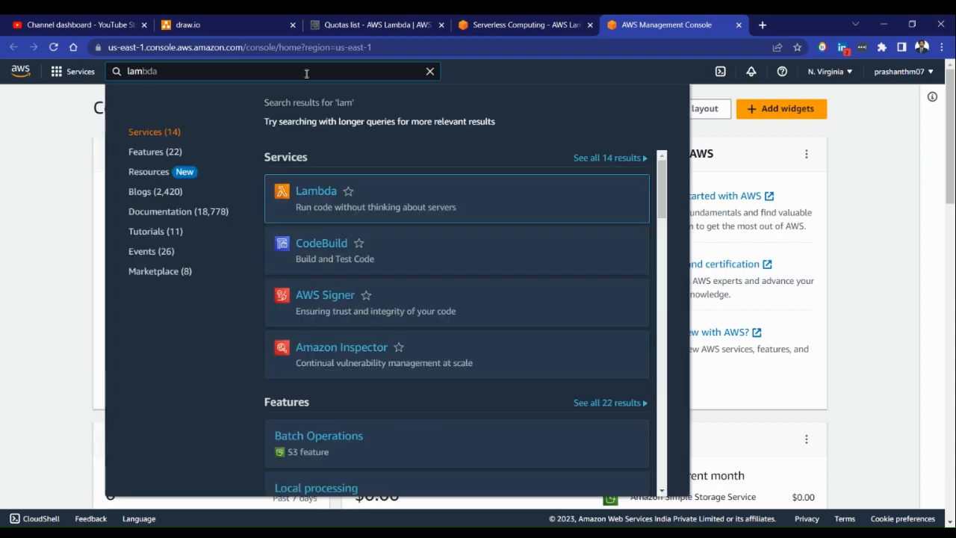
pyautogui.click(314, 191)
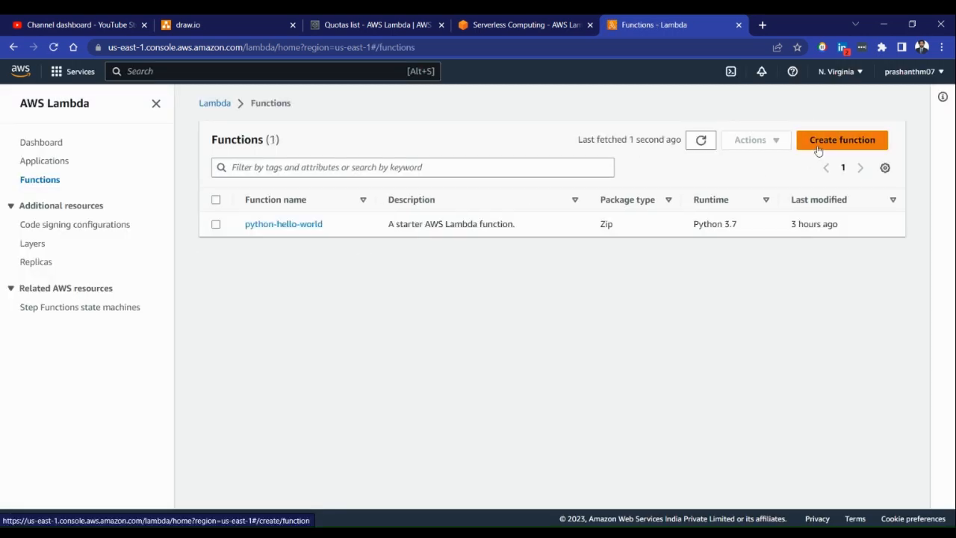
# Delete the existing python-hello-world function, confirming the deletion with "delete".
pyautogui.click(215, 224)
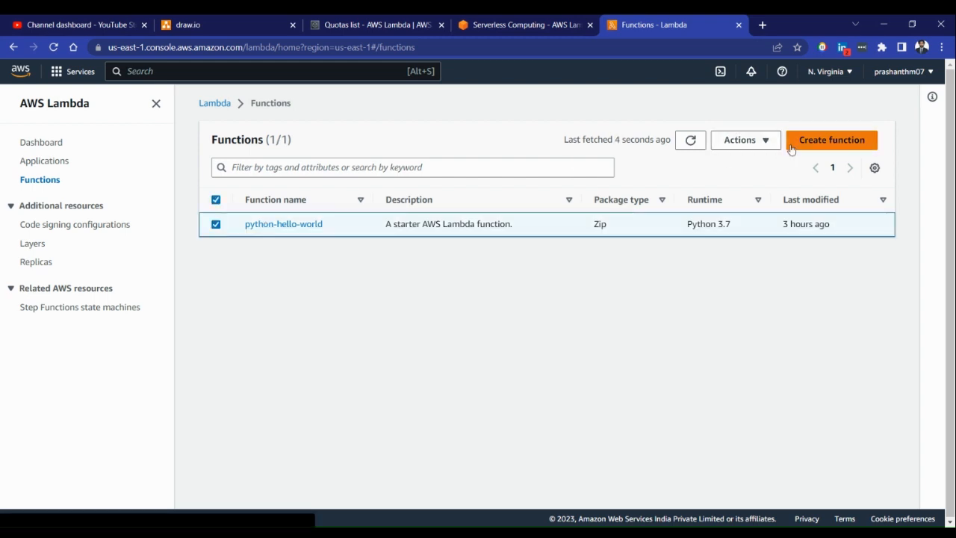
pyautogui.click(742, 140)
pyautogui.click(739, 197)
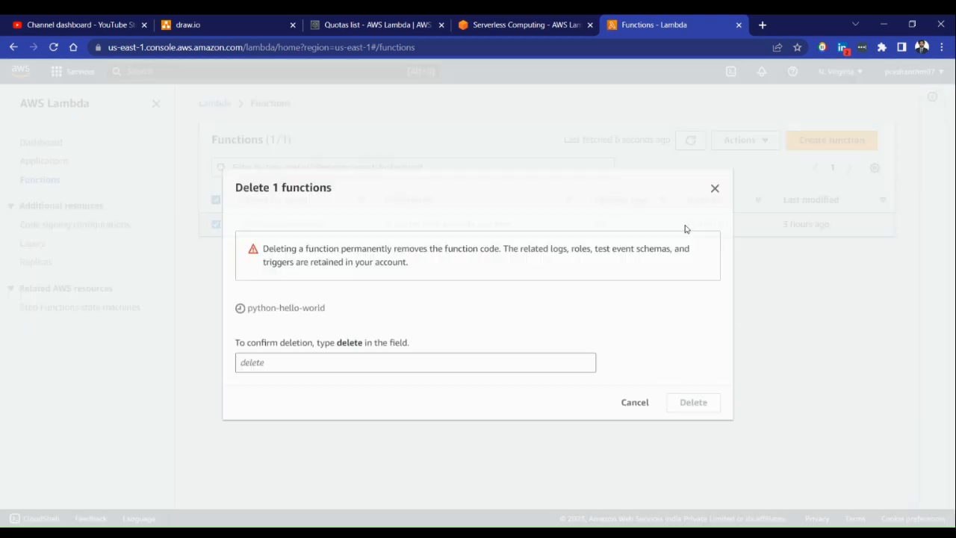
pyautogui.click(414, 357)
pyautogui.write('dee')
pyautogui.press('BackSpace')
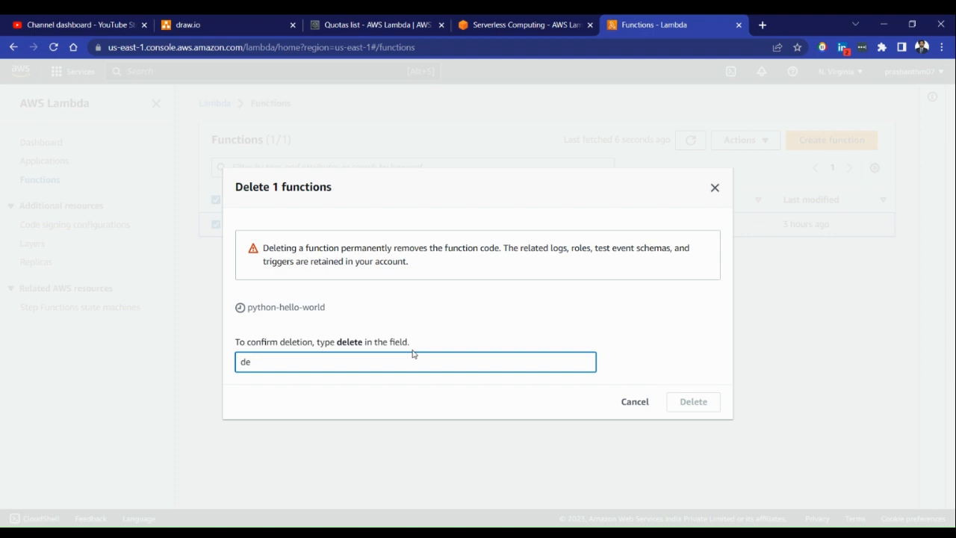
pyautogui.write('lete')
pyautogui.click(691, 403)
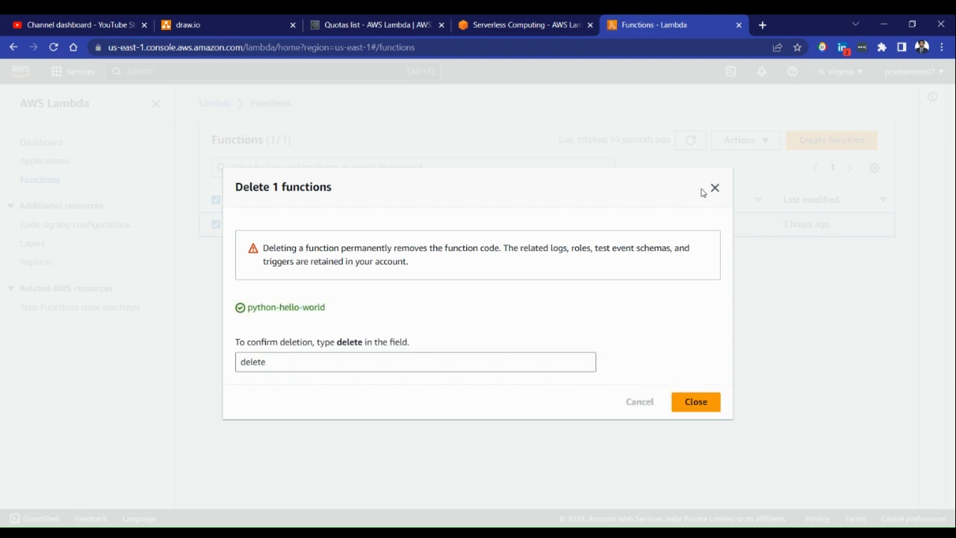
pyautogui.click(709, 406)
# Start a new function from a blueprint, choosing the Hello world function for python3.7.
pyautogui.click(835, 138)
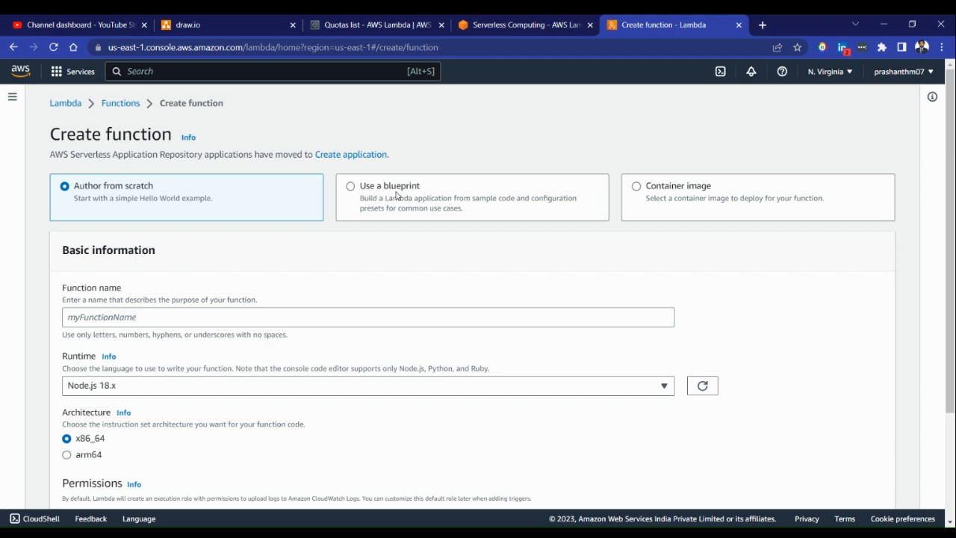
pyautogui.click(397, 195)
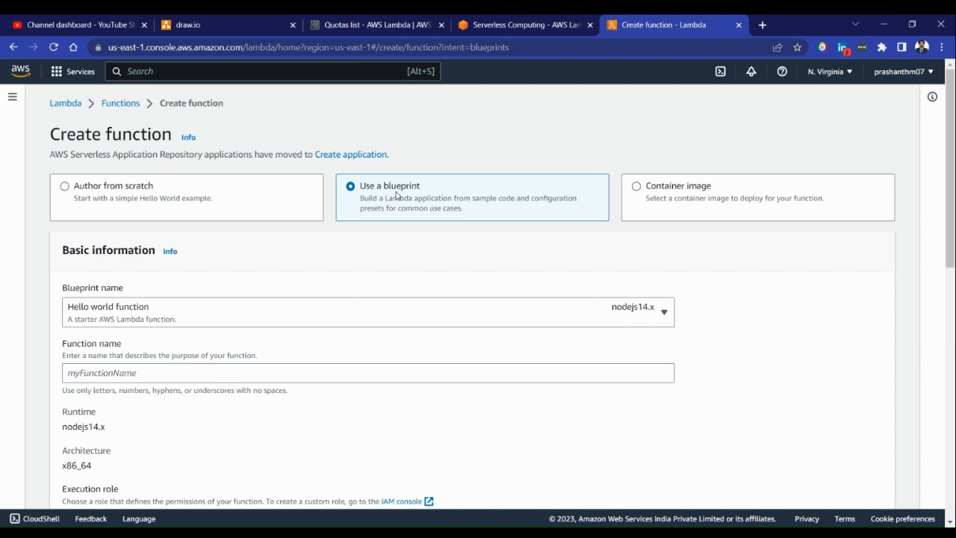
pyautogui.scroll(-1, 359, 235)
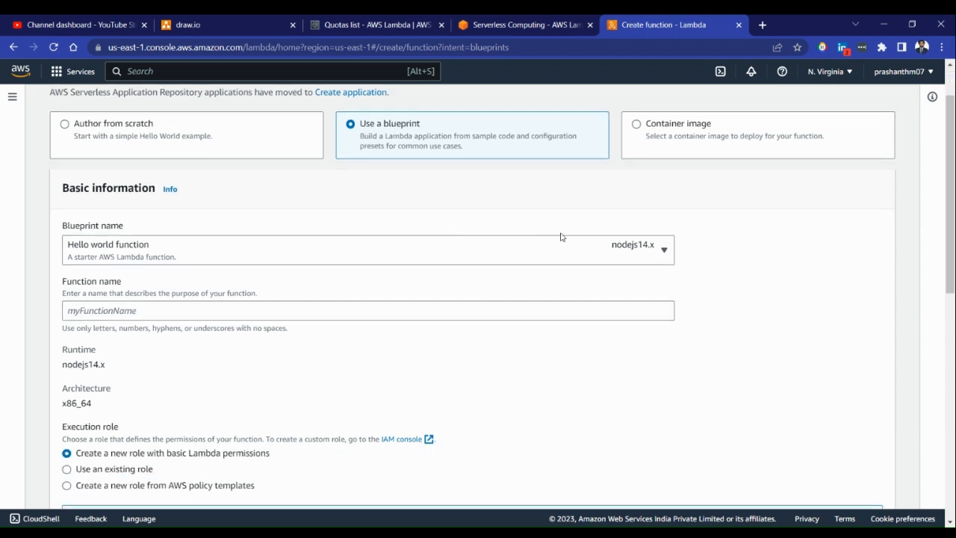
pyautogui.click(609, 251)
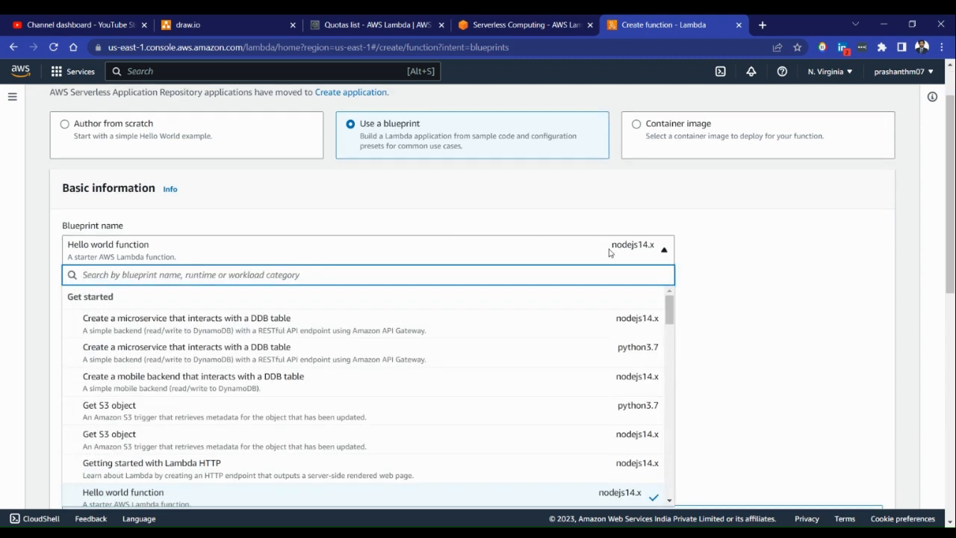
pyautogui.scroll(-1, 667, 252)
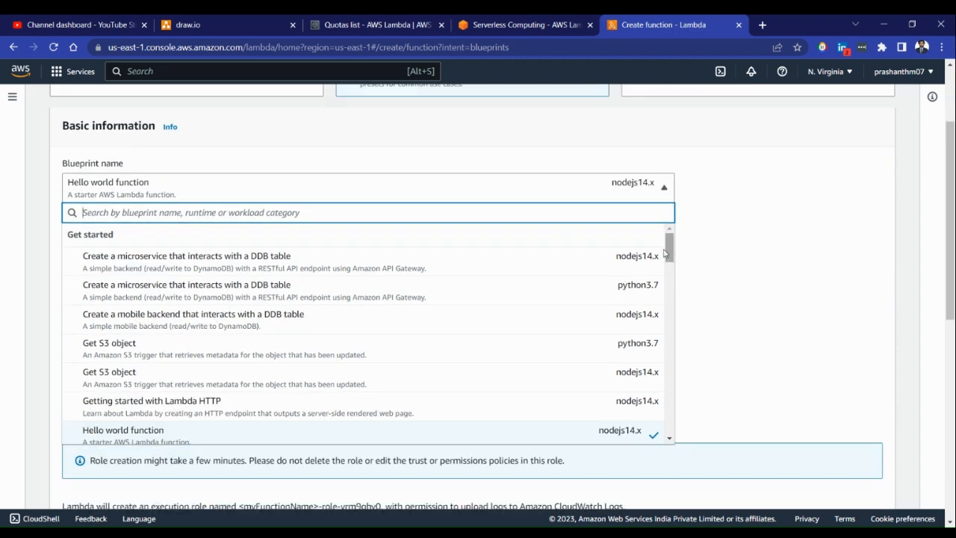
pyautogui.click(51, 204)
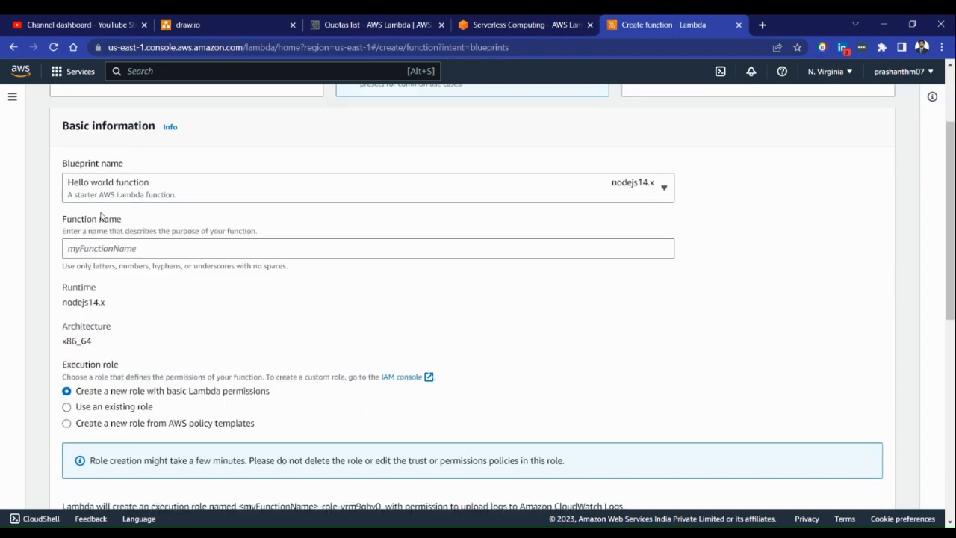
pyautogui.click(149, 199)
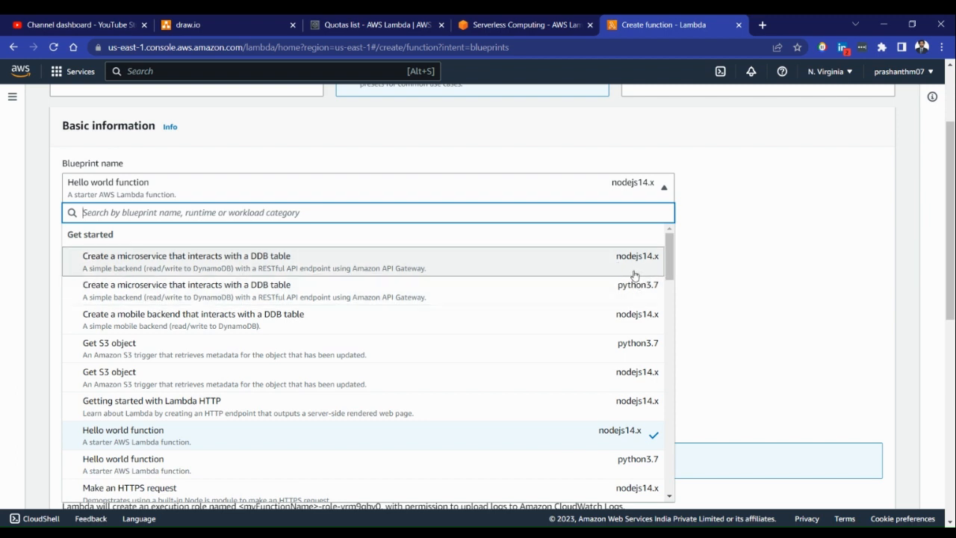
pyautogui.scroll(-2, 634, 276)
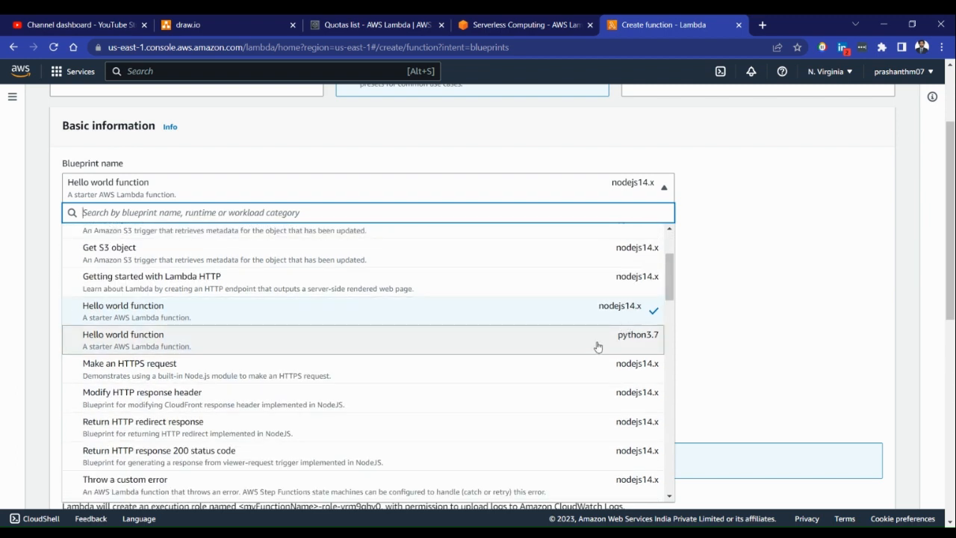
pyautogui.click(618, 348)
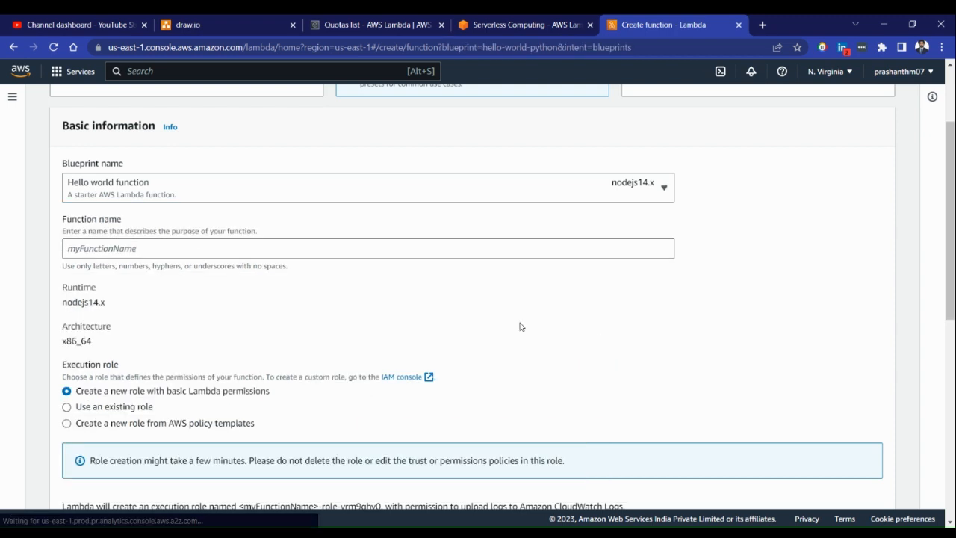
# Name the new function python-hello-world-fn.
pyautogui.click(284, 249)
pyautogui.write('python=hell')
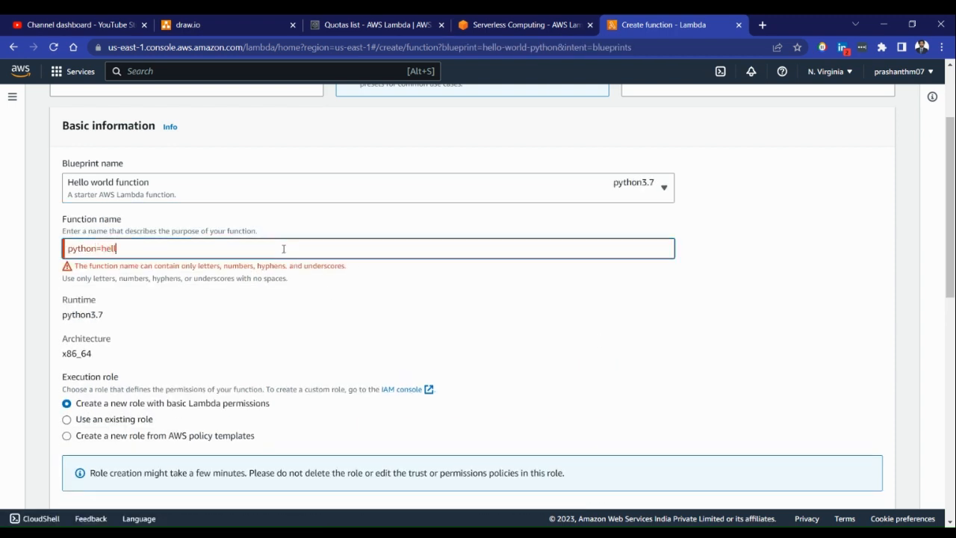
pyautogui.press('BackSpace')
pyautogui.press('BackSpace')
pyautogui.press('BackSpace')
pyautogui.press('BackSpace')
pyautogui.press('BackSpace')
pyautogui.write('-he')
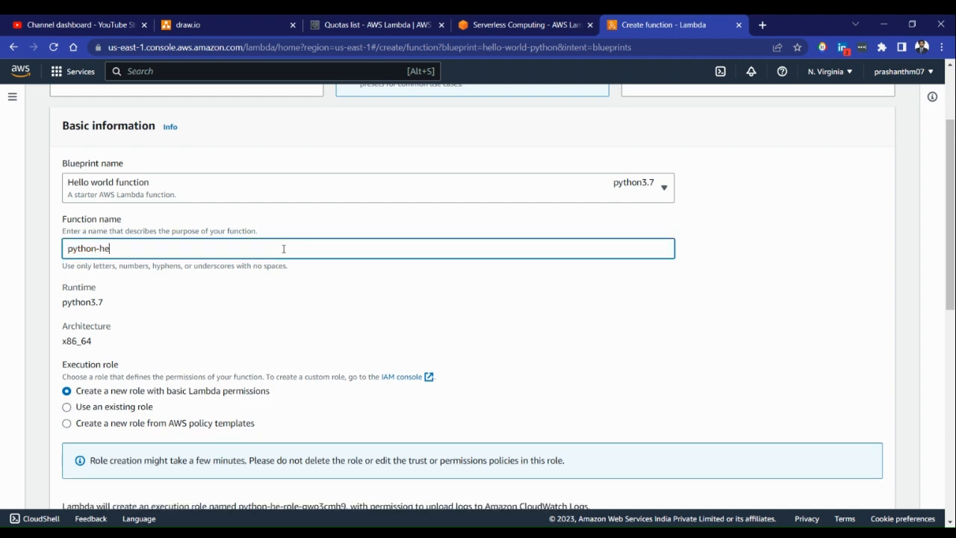
pyautogui.write('llo-world-fn')
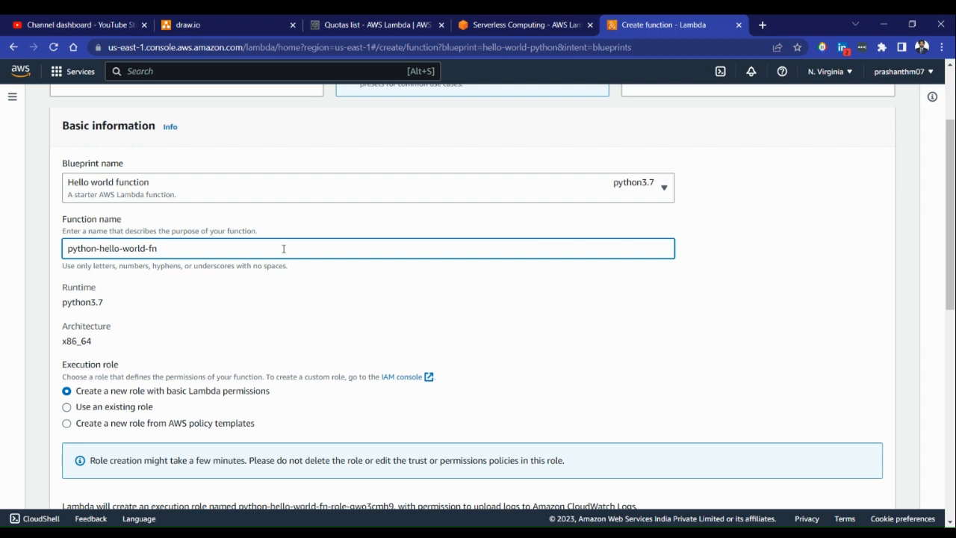
pyautogui.click(687, 306)
# Review the execution role settings and the preconfigured blueprint code, and create the function.
pyautogui.scroll(-2, 687, 306)
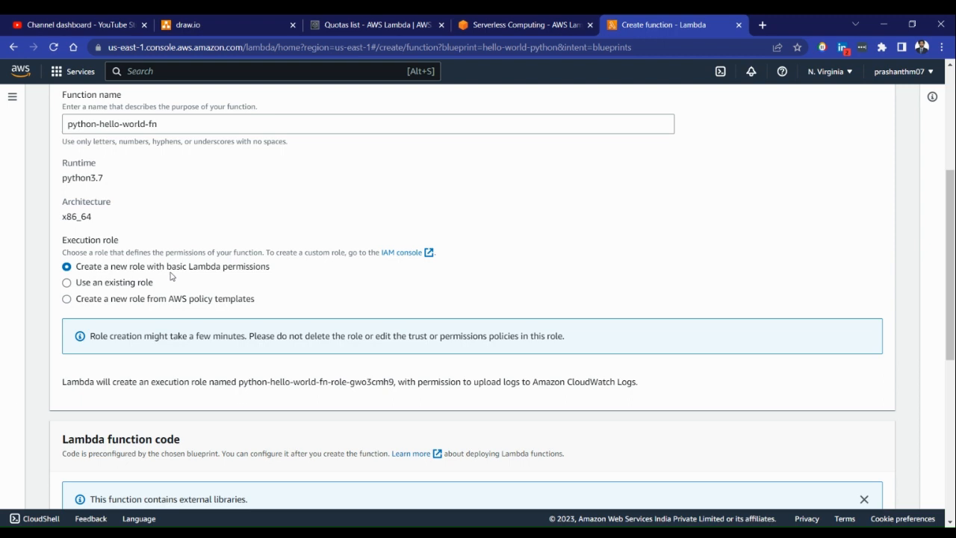
pyautogui.scroll(-3, 304, 312)
pyautogui.scroll(-2, 296, 251)
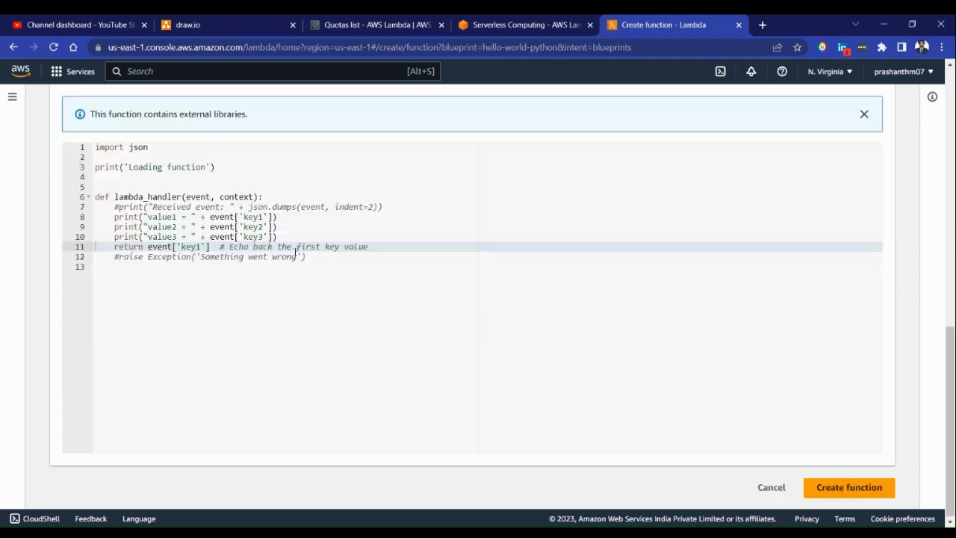
pyautogui.moveTo(361, 273); pyautogui.dragTo(92, 151)
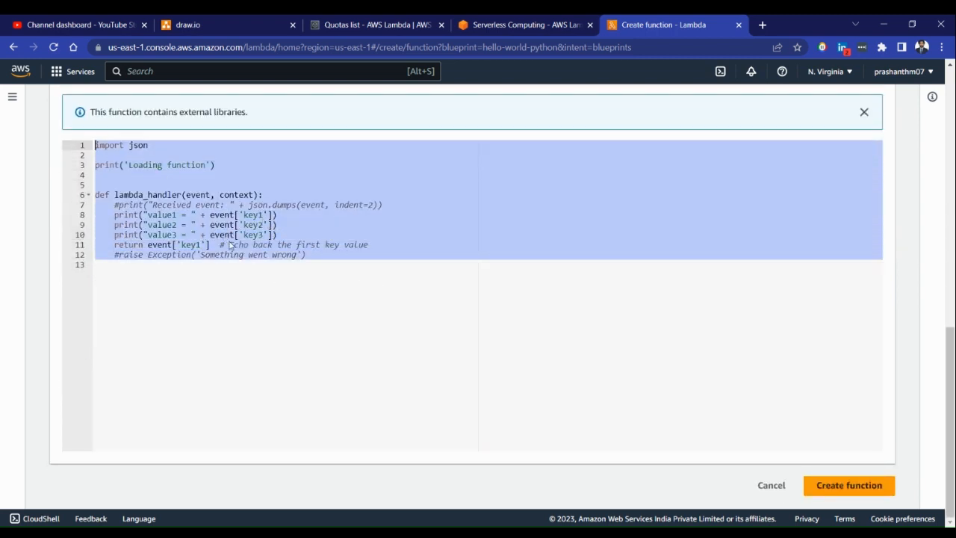
pyautogui.scroll(5, 772, 427)
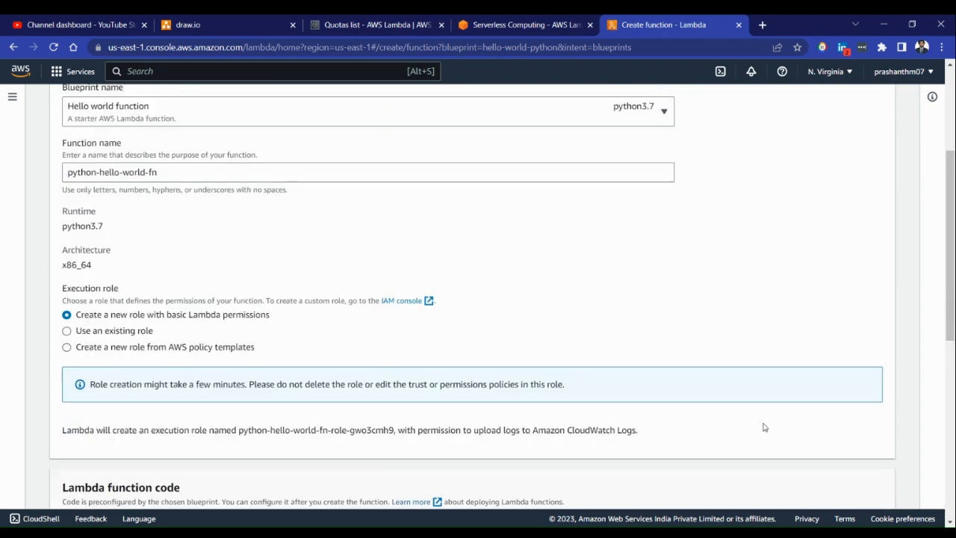
pyautogui.scroll(-5, 753, 423)
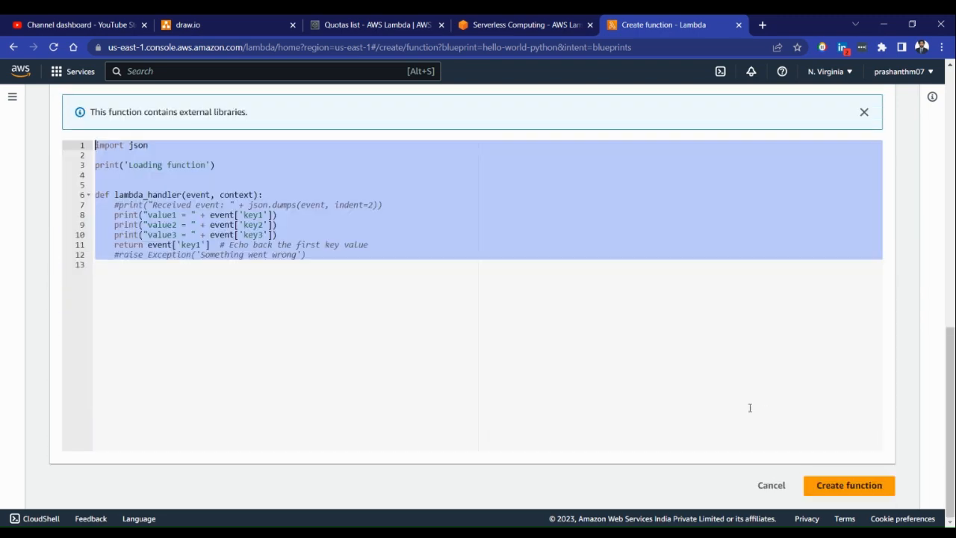
pyautogui.click(846, 485)
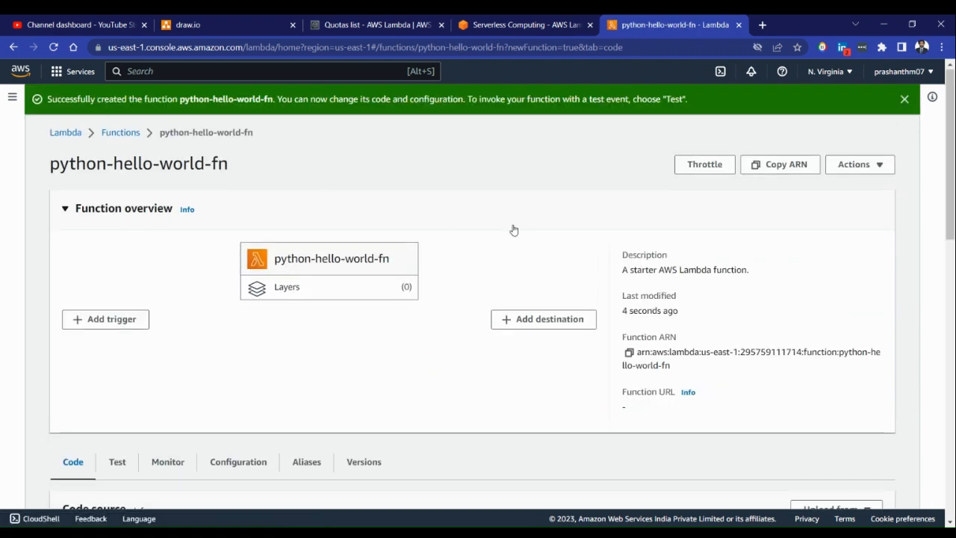
# Dismiss the creation notification and examine the lambda_handler code in the function's code source.
pyautogui.scroll(-3, 513, 229)
pyautogui.scroll(-2, 481, 234)
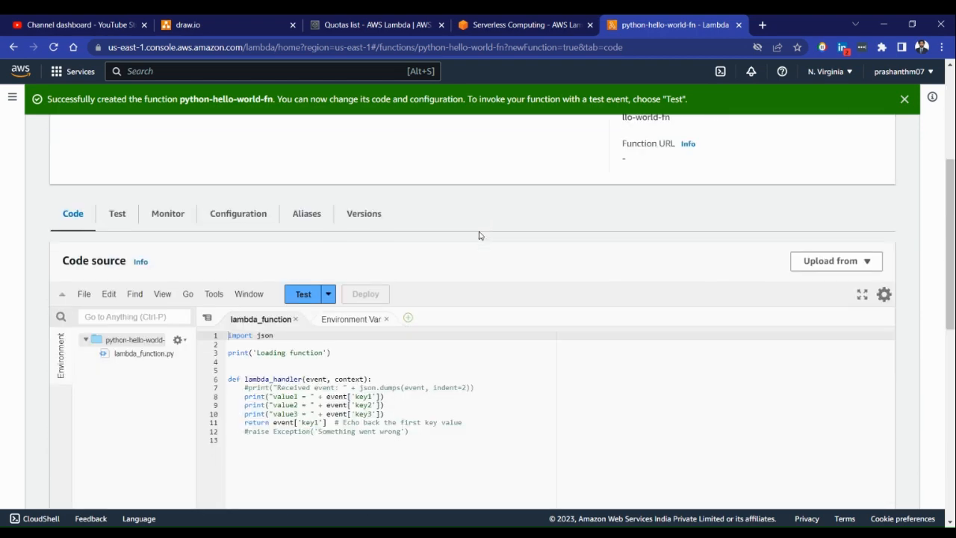
pyautogui.scroll(1, 480, 235)
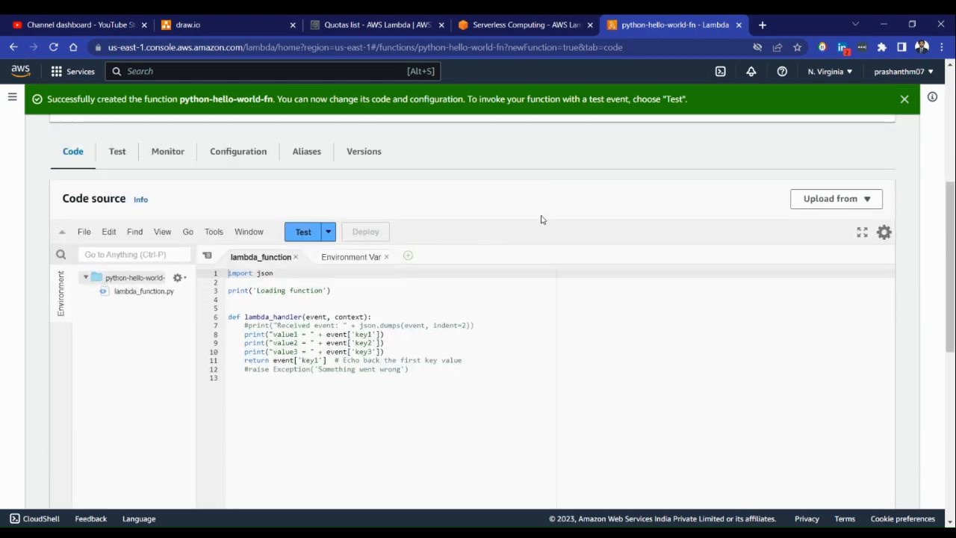
pyautogui.click(904, 99)
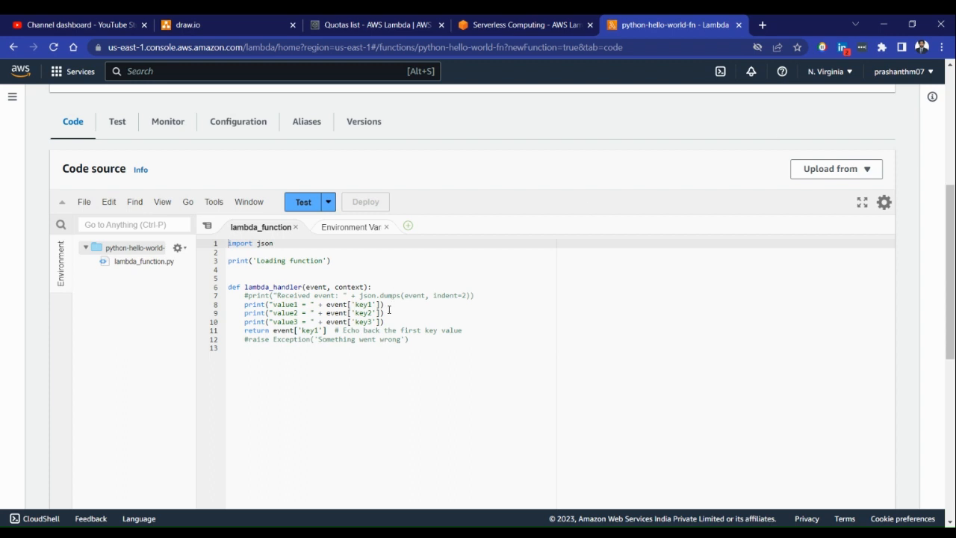
pyautogui.moveTo(429, 341); pyautogui.dragTo(228, 296)
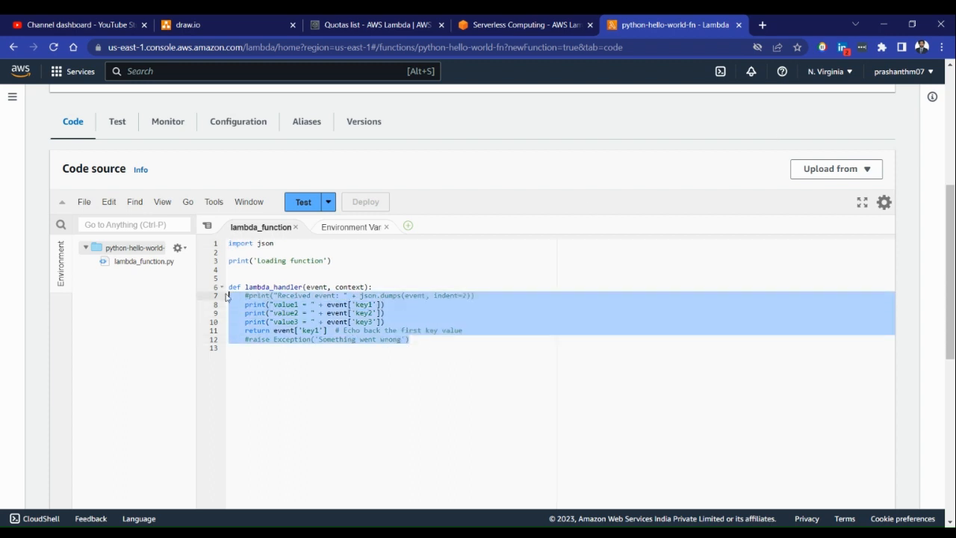
pyautogui.click(311, 304)
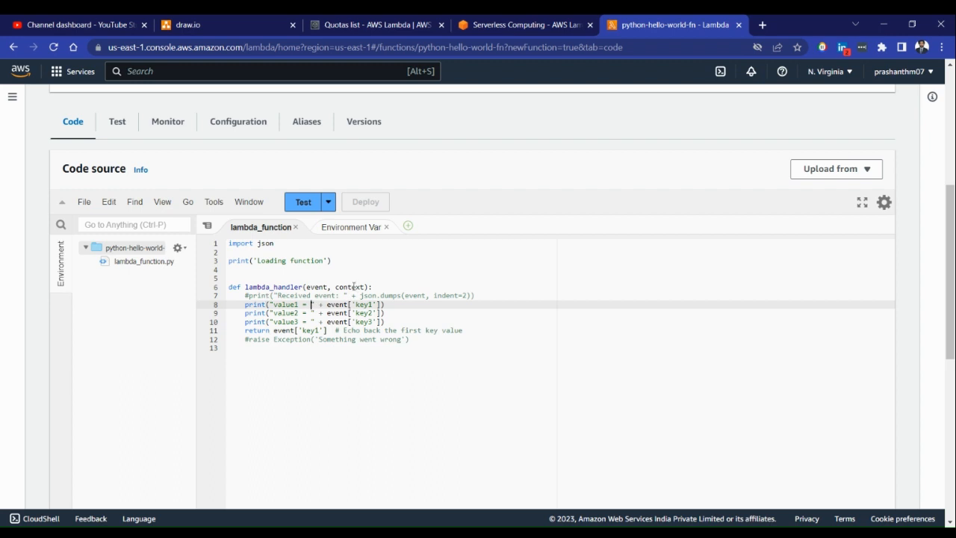
# Set up a private test event named test from the hello-world template and invoke the function with it.
pyautogui.click(303, 202)
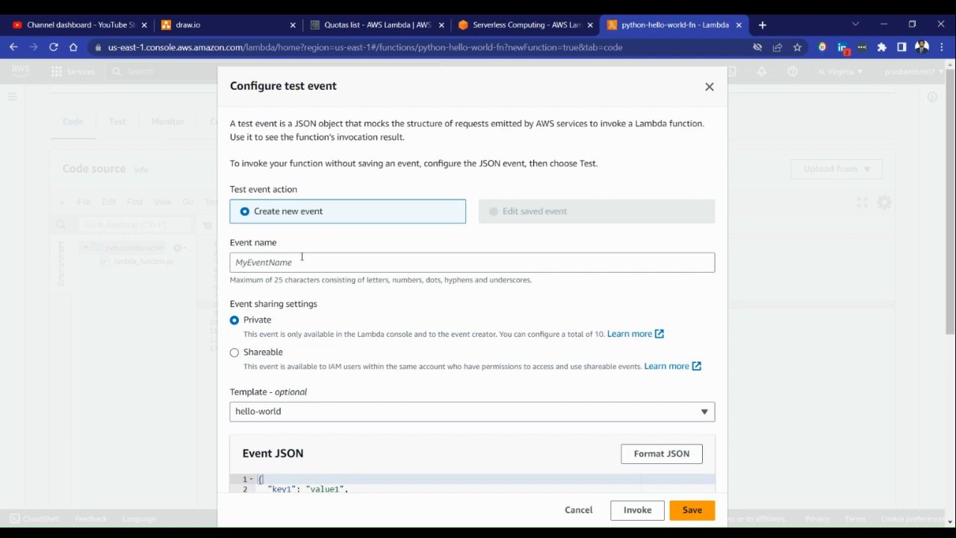
pyautogui.click(302, 257)
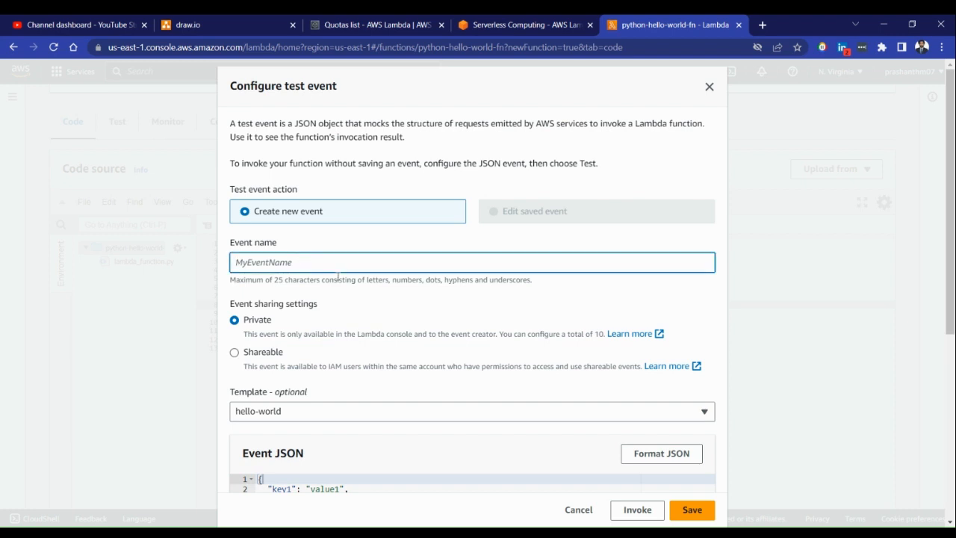
pyautogui.scroll(-1, 337, 277)
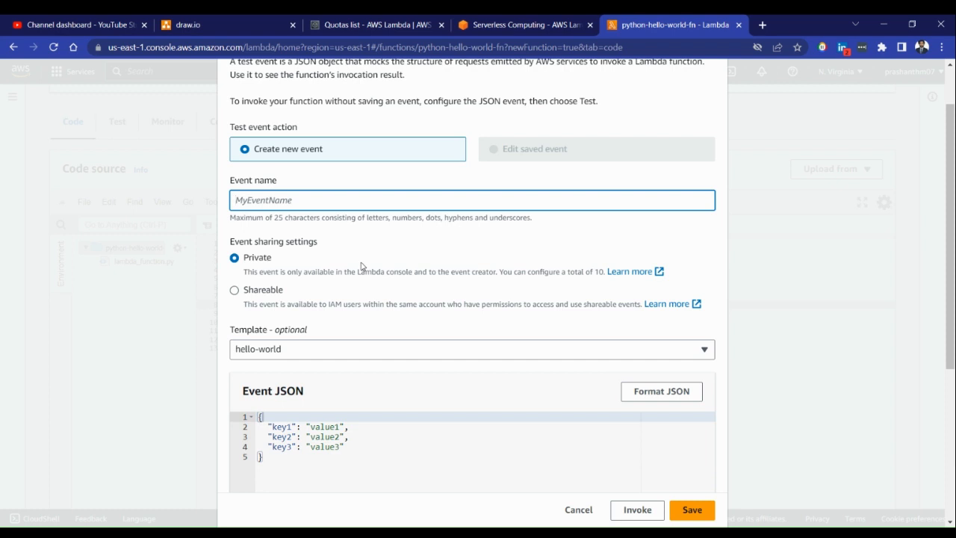
pyautogui.write('test')
pyautogui.scroll(-4, 455, 265)
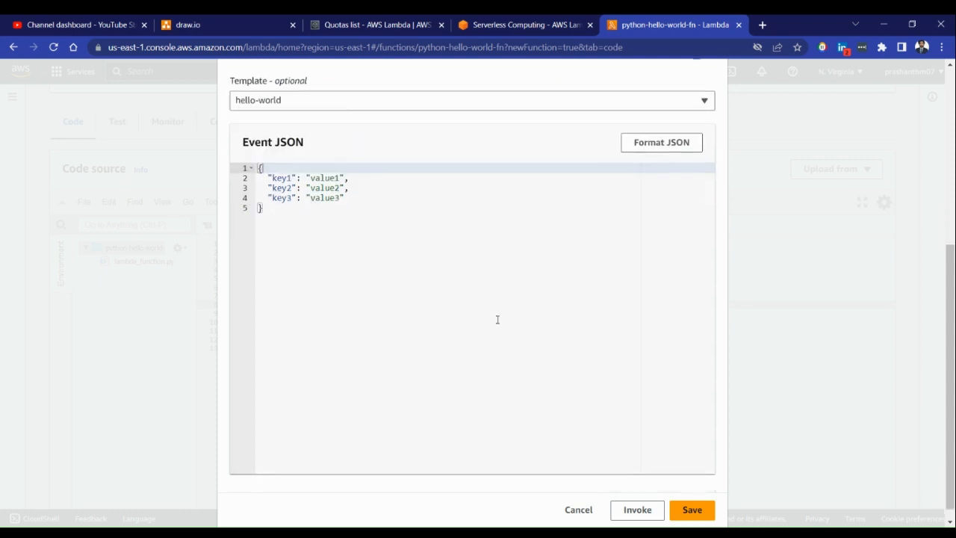
pyautogui.click(647, 512)
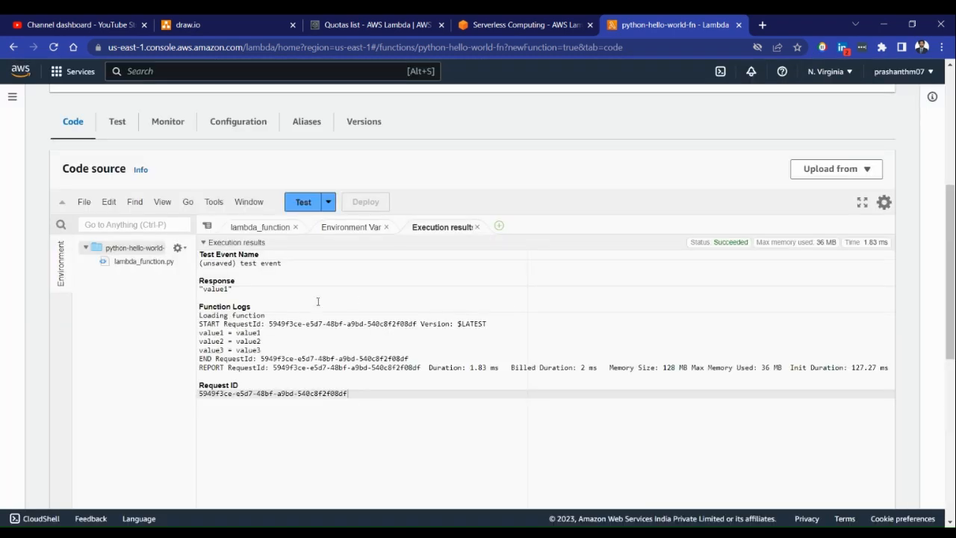
# Examine the response and function logs in the execution results and compare them with the print statements in lambda_function.
pyautogui.click(236, 290)
pyautogui.moveTo(240, 263); pyautogui.dragTo(290, 267)
pyautogui.click(290, 268)
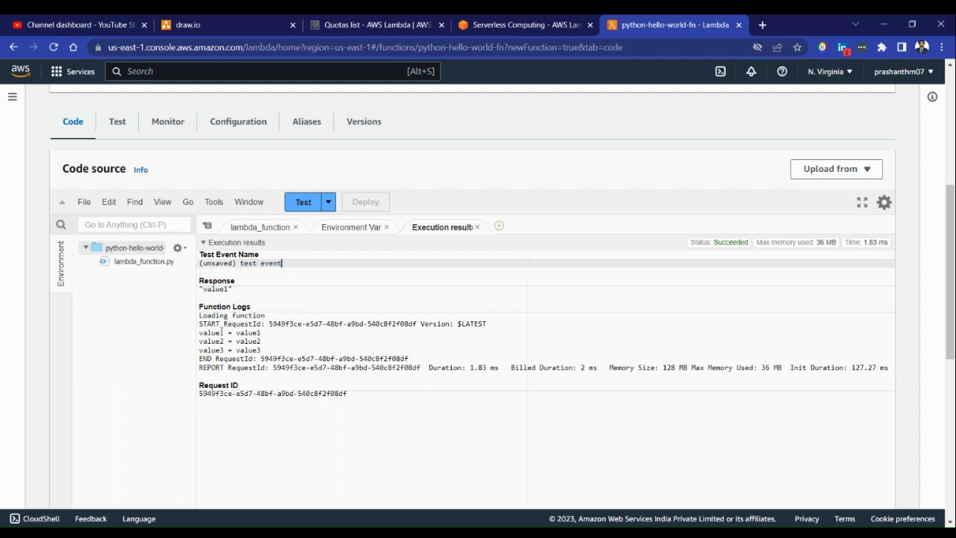
pyautogui.moveTo(198, 314); pyautogui.dragTo(273, 367)
pyautogui.click(273, 368)
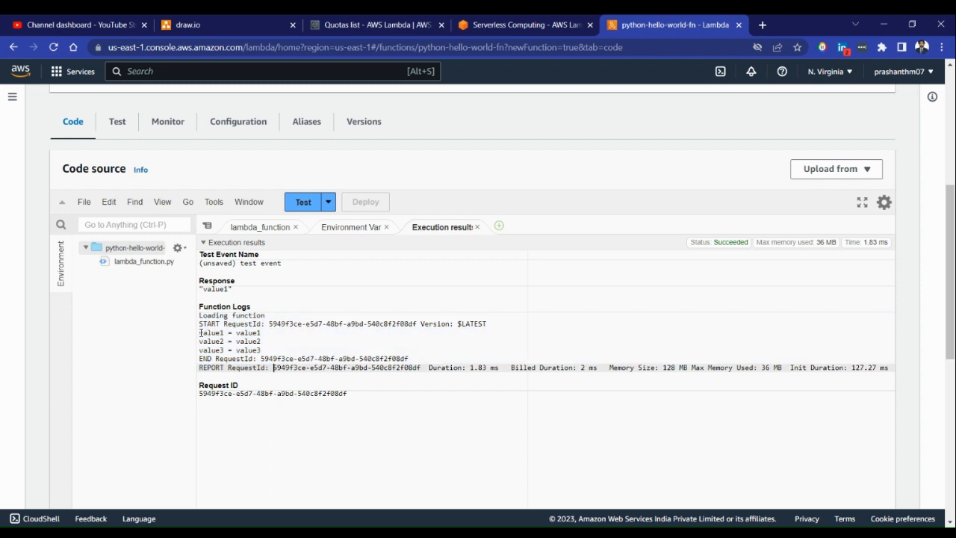
pyautogui.moveTo(200, 333); pyautogui.dragTo(400, 310)
pyautogui.click(261, 227)
pyautogui.click(413, 307)
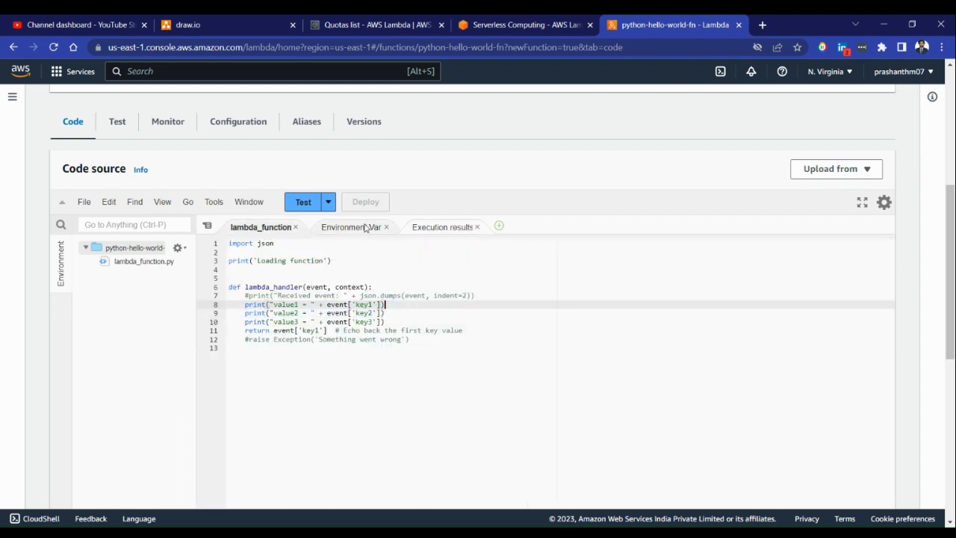
# Run the test again and check the Environment Variables page, returning to the lambda_function code.
pyautogui.click(347, 227)
pyautogui.click(261, 227)
pyautogui.click(301, 203)
pyautogui.scroll(-1, 319, 253)
pyautogui.click(329, 164)
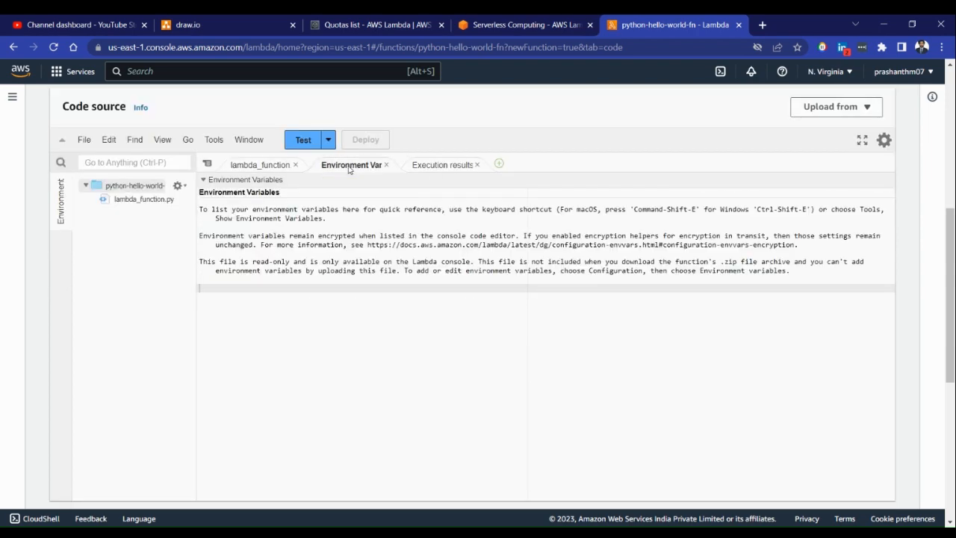
pyautogui.click(250, 165)
# Select the unsaved test event and rerun the function with it.
pyautogui.click(328, 140)
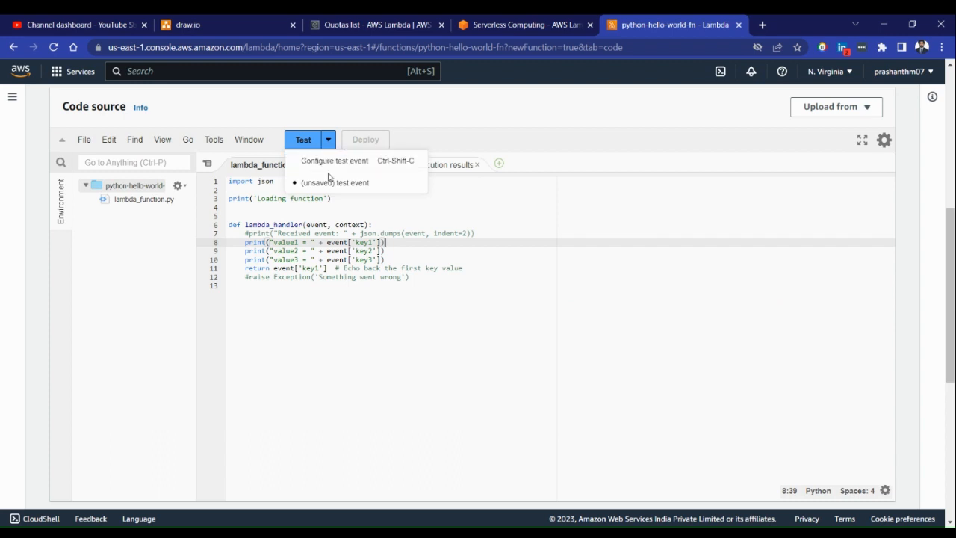
pyautogui.click(329, 184)
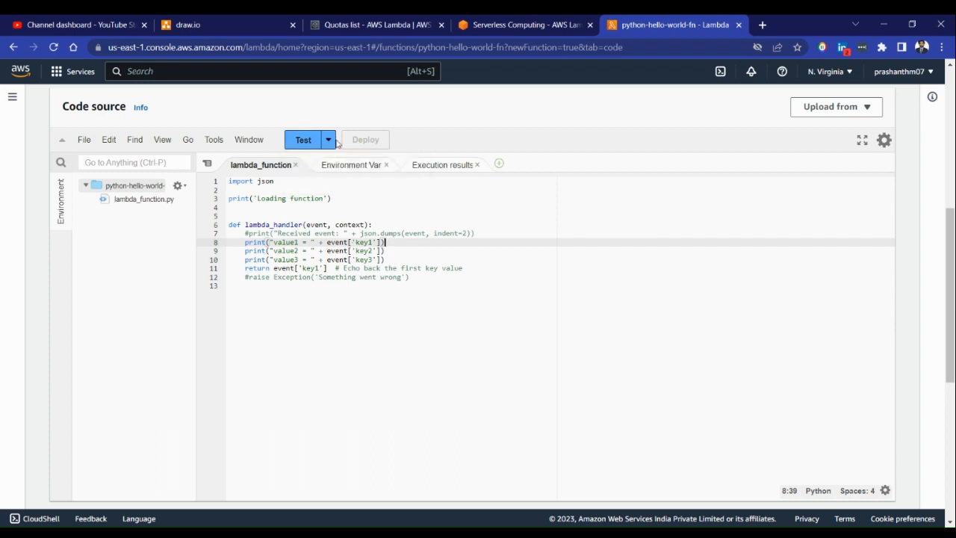
pyautogui.click(331, 140)
pyautogui.click(326, 183)
pyautogui.click(312, 142)
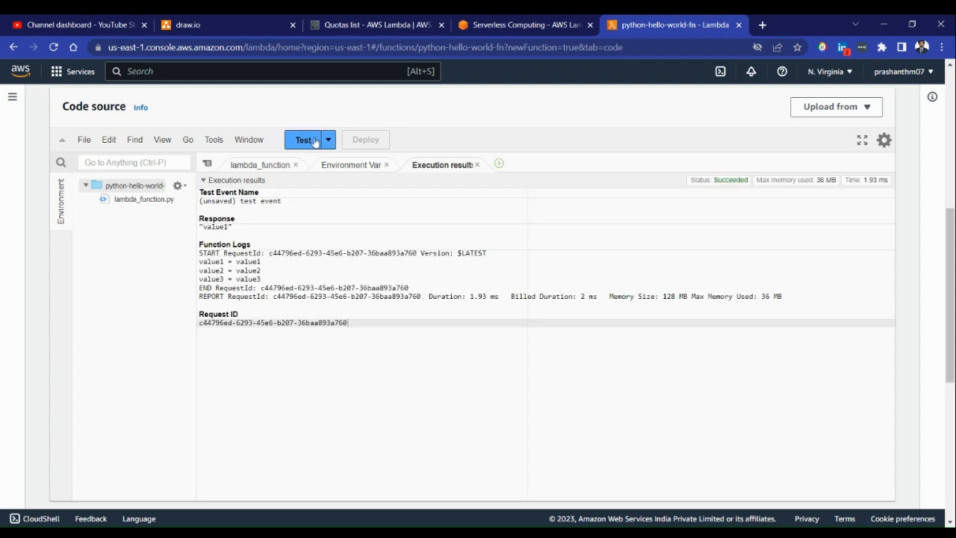
# Review the key-value pairs in the test event's JSON and close the event configuration without saving.
pyautogui.click(331, 139)
pyautogui.click(332, 161)
pyautogui.scroll(-3, 373, 262)
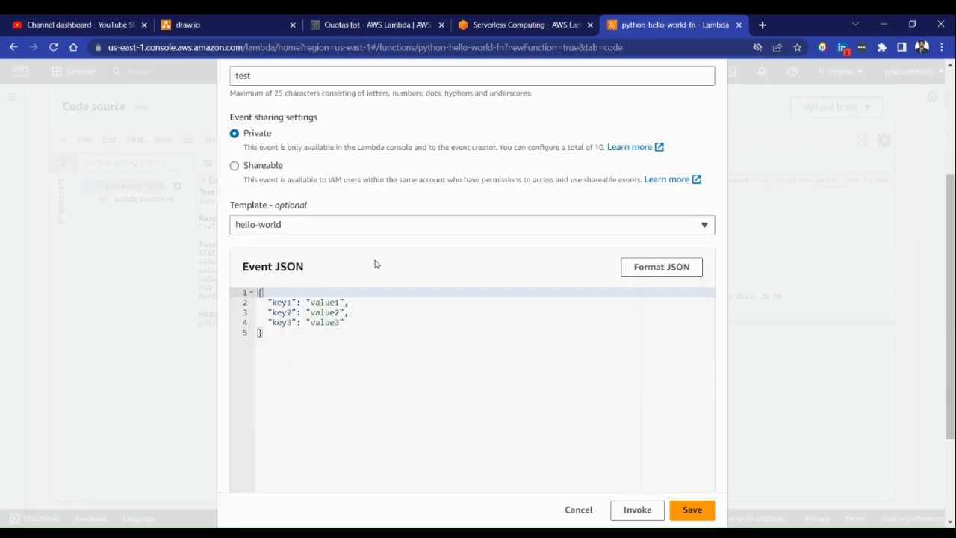
pyautogui.moveTo(272, 305); pyautogui.dragTo(346, 323)
pyautogui.scroll(-2, 444, 331)
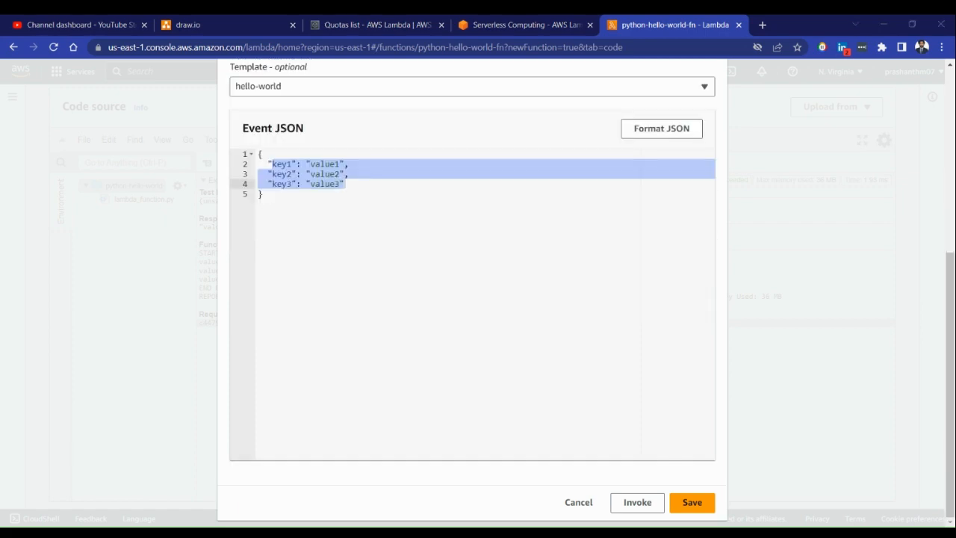
pyautogui.scroll(3, 632, 211)
pyautogui.scroll(2, 695, 105)
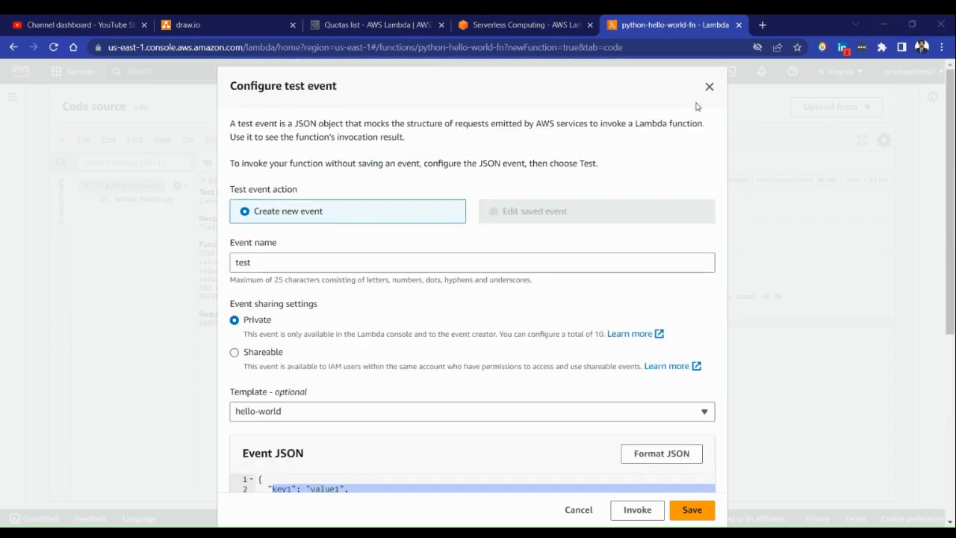
pyautogui.click(707, 86)
# Compare the three value lines in the execution log with the lambda_function code.
pyautogui.click(357, 166)
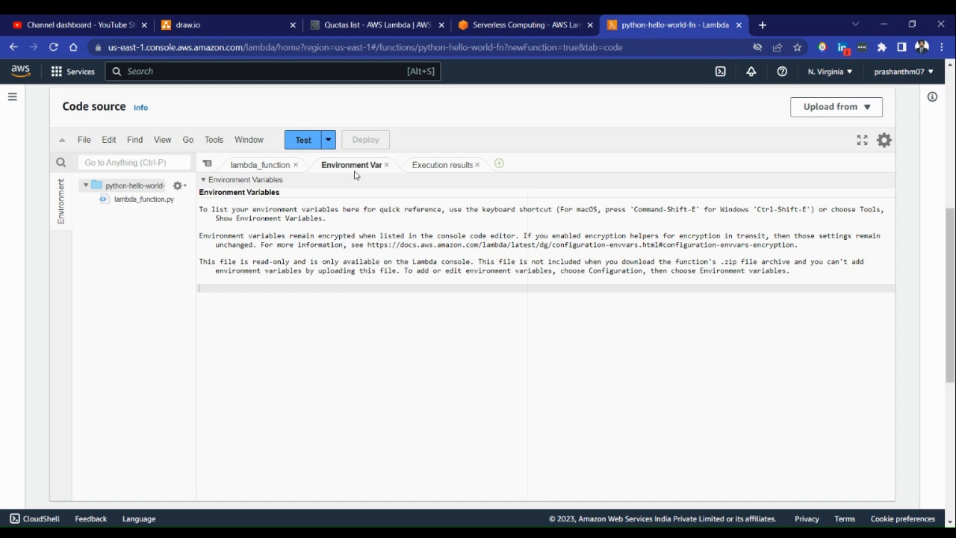
pyautogui.click(430, 165)
pyautogui.moveTo(262, 279); pyautogui.dragTo(196, 261)
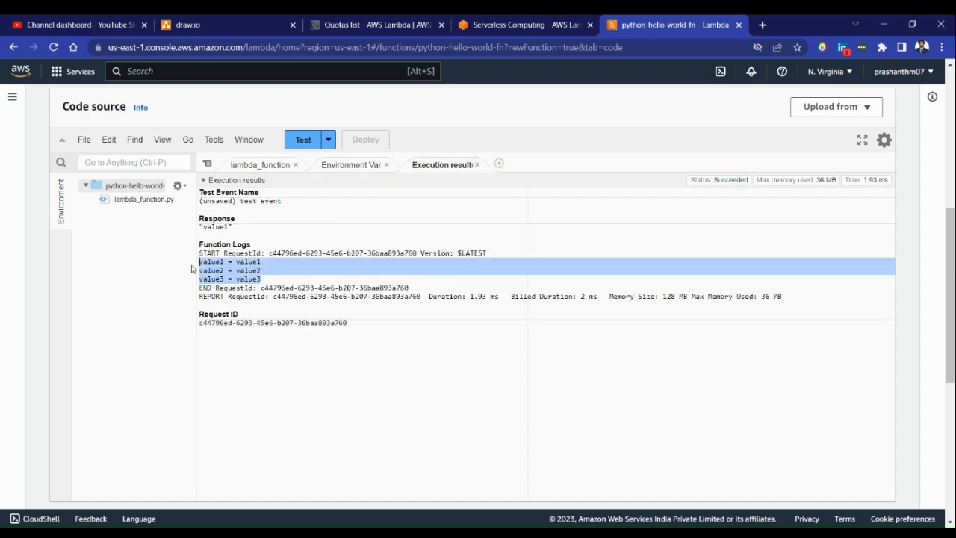
pyautogui.click(250, 164)
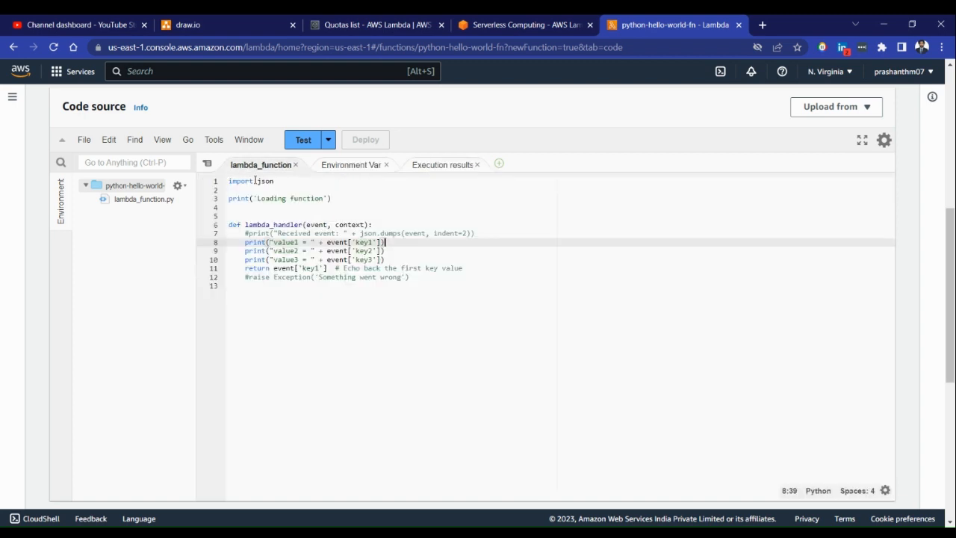
# Review the handler's code lines and the available sources for uploading function code.
pyautogui.scroll(2, 531, 211)
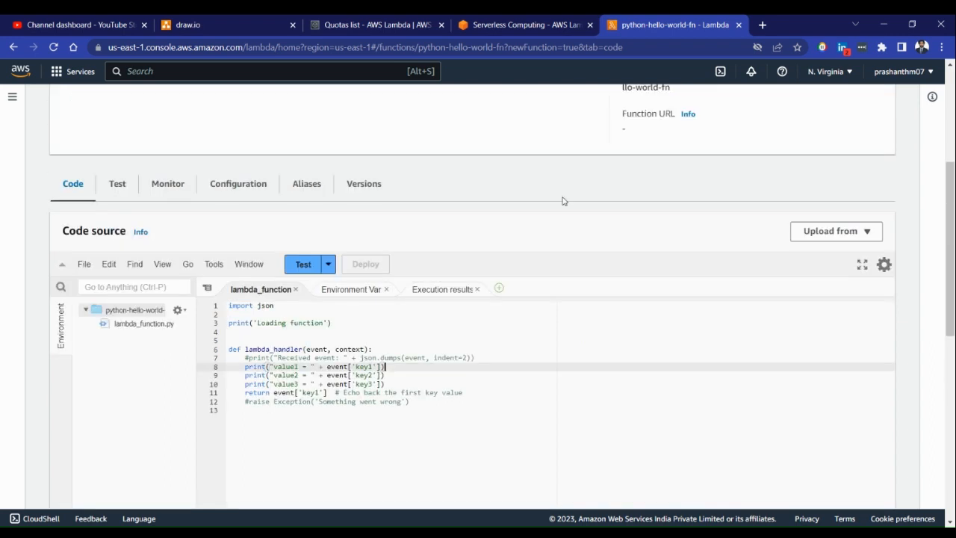
pyautogui.moveTo(411, 402); pyautogui.dragTo(227, 362)
pyautogui.click(484, 369)
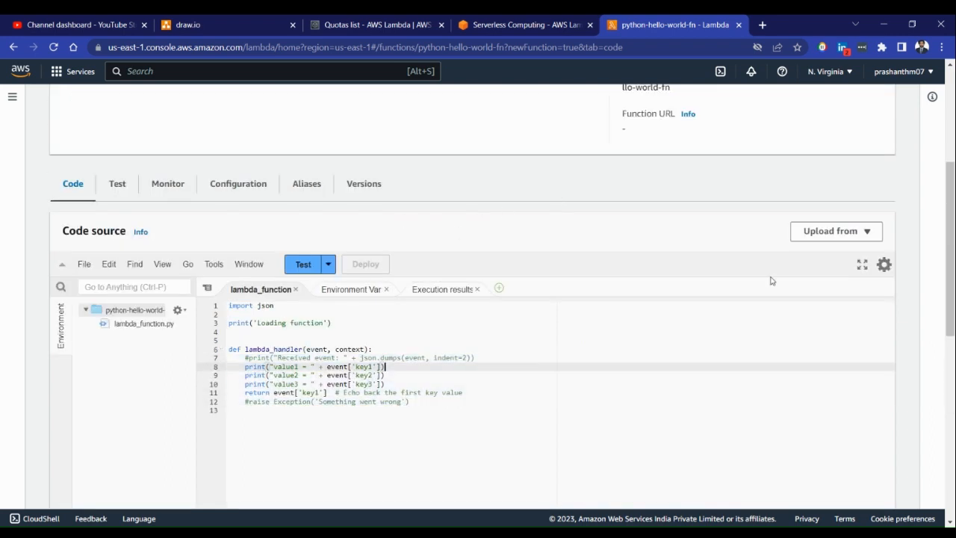
pyautogui.click(827, 236)
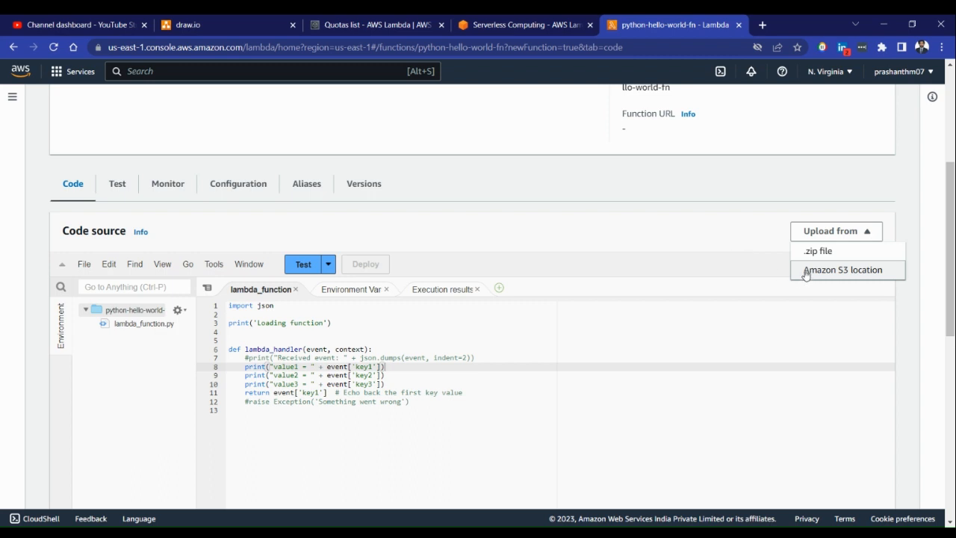
pyautogui.click(728, 232)
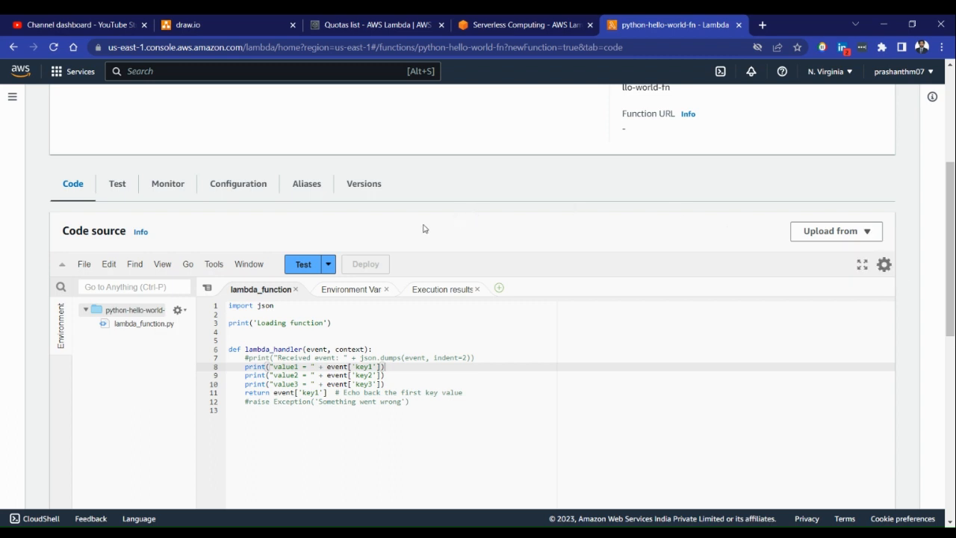
# View the function's CloudWatch metrics and open its CloudWatch log group.
pyautogui.click(120, 187)
pyautogui.click(178, 188)
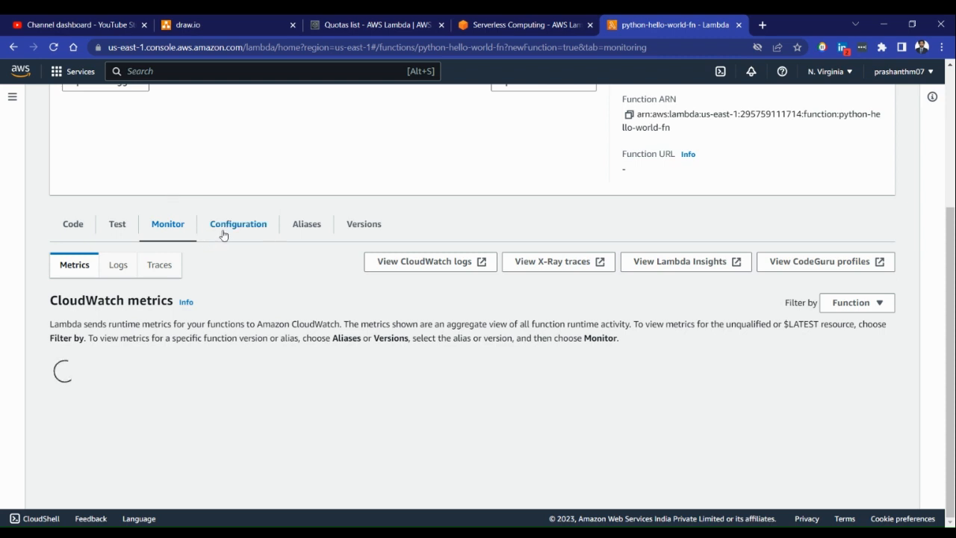
pyautogui.scroll(-1, 228, 234)
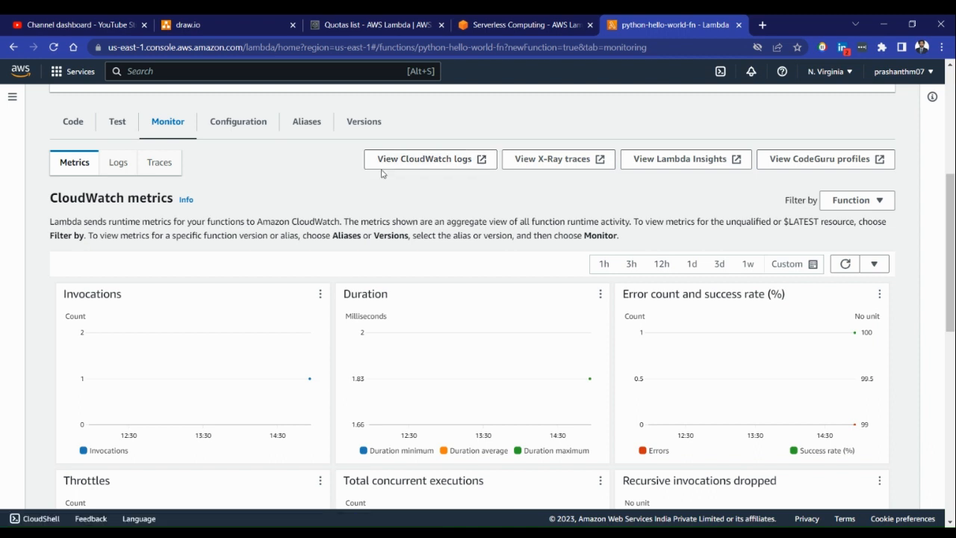
pyautogui.click(403, 161)
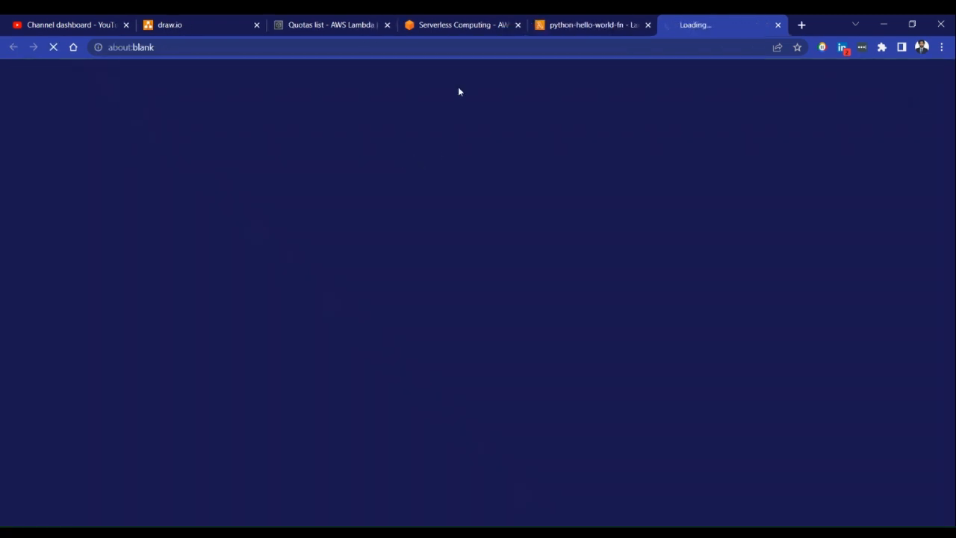
pyautogui.click(590, 25)
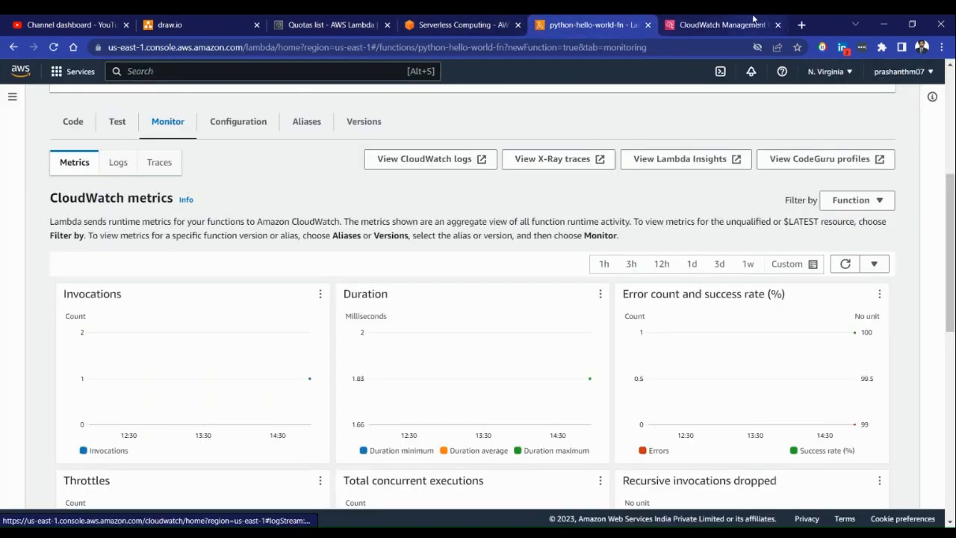
pyautogui.click(754, 22)
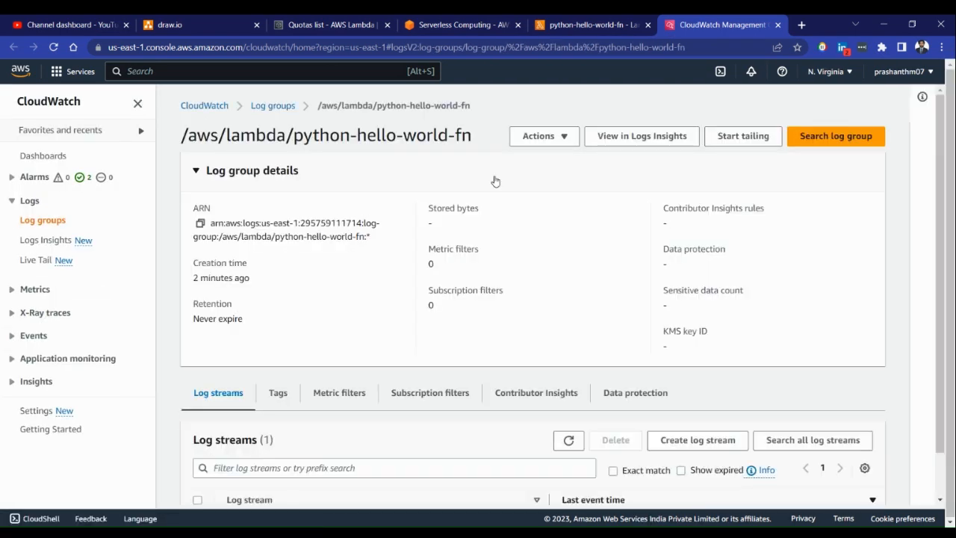
# Examine the log events in the latest stream of the /aws/lambda/python-hello-world-fn log group and return to the stream list.
pyautogui.moveTo(180, 134); pyautogui.dragTo(476, 132)
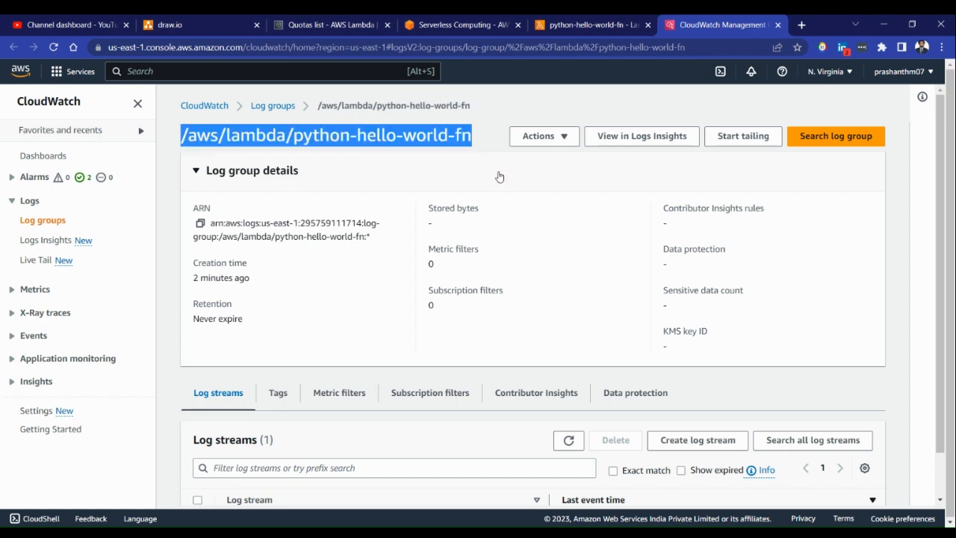
pyautogui.scroll(-1, 500, 176)
pyautogui.click(278, 475)
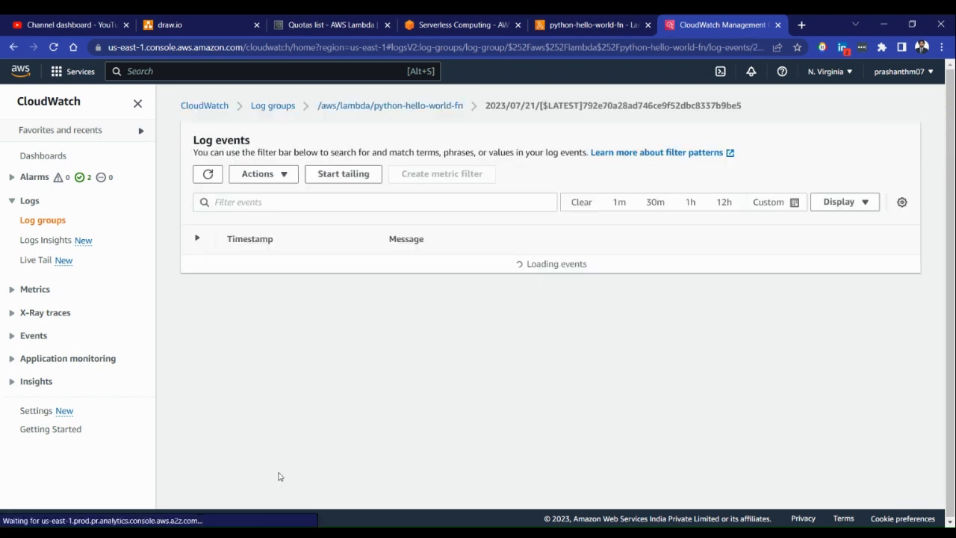
pyautogui.scroll(1, 439, 354)
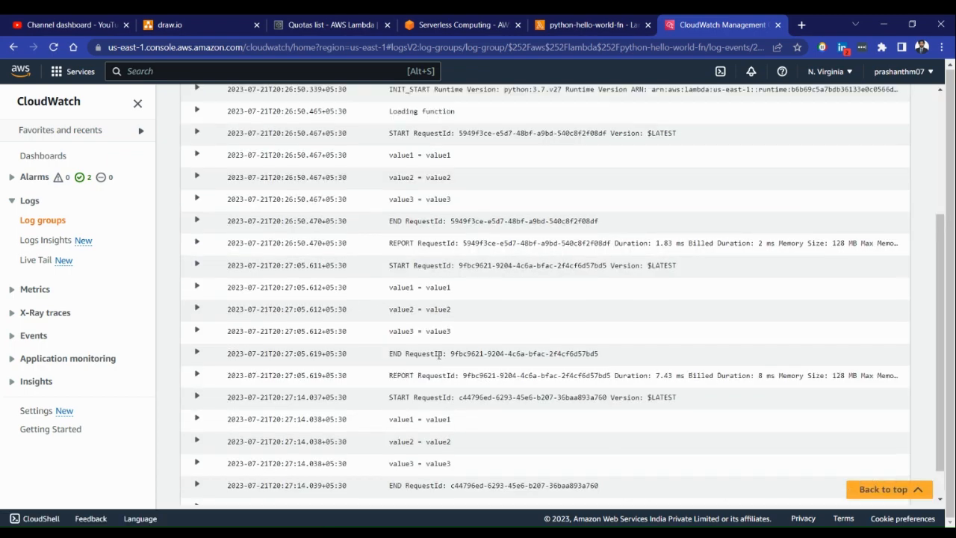
pyautogui.scroll(4, 440, 355)
pyautogui.scroll(-4, 441, 355)
pyautogui.scroll(4, 439, 357)
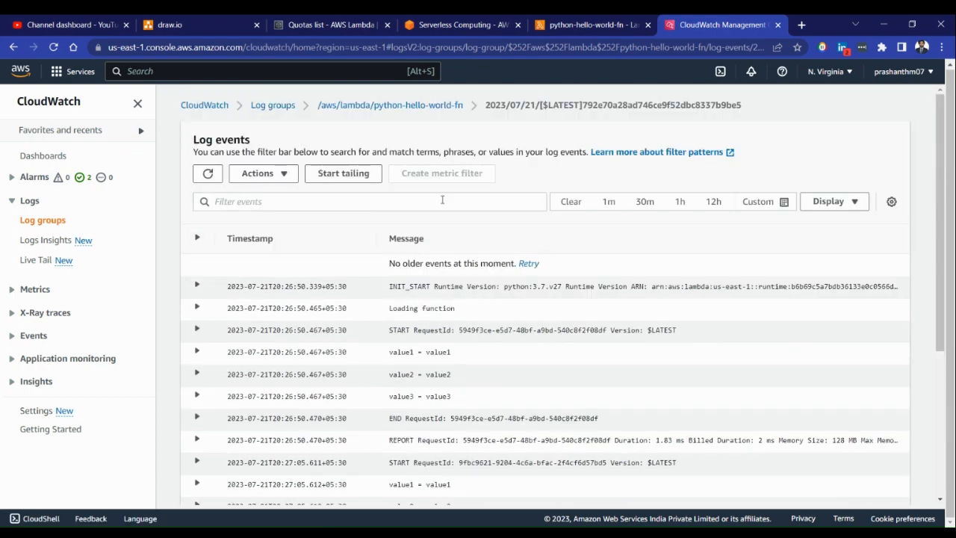
pyautogui.click(426, 106)
pyautogui.scroll(-1, 503, 327)
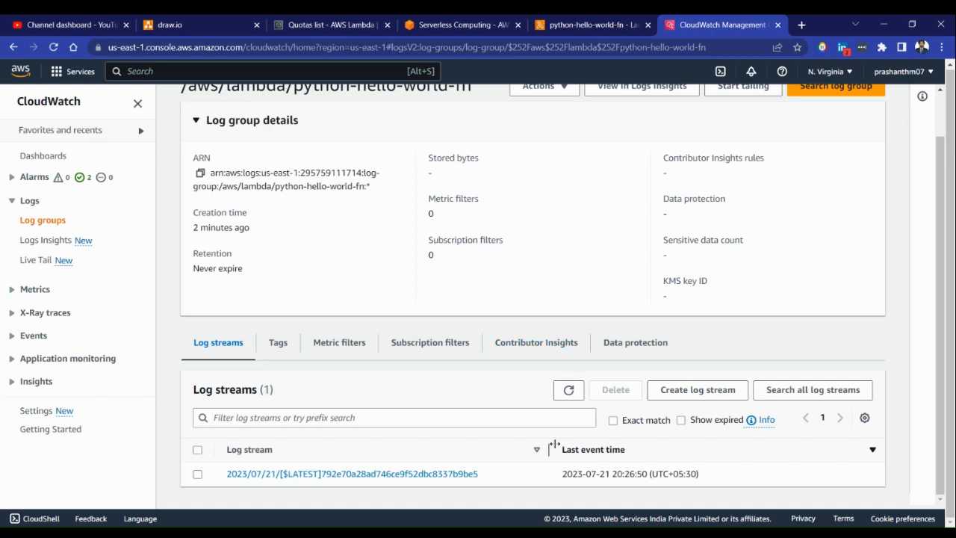
# Return to the python-hello-world-fn function and view its general configuration settings.
pyautogui.click(590, 25)
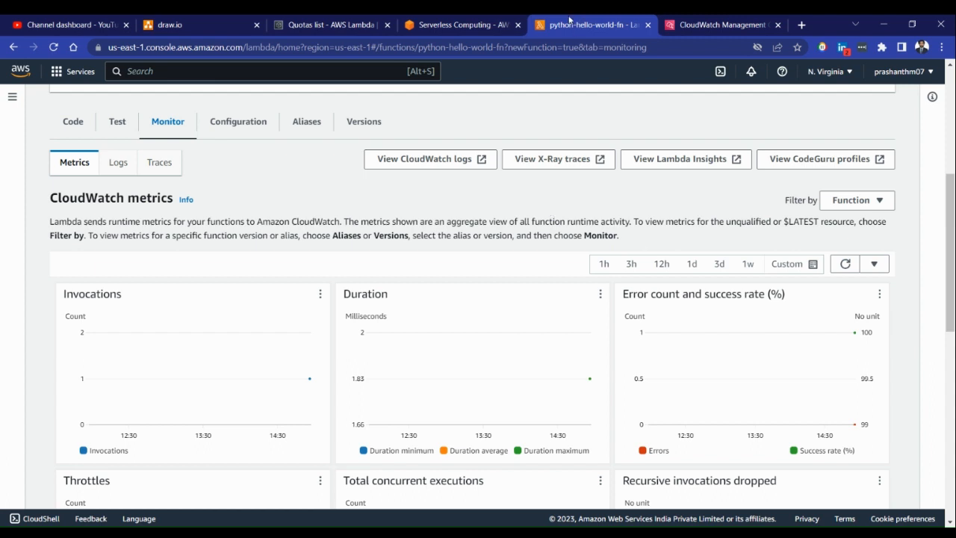
pyautogui.click(272, 130)
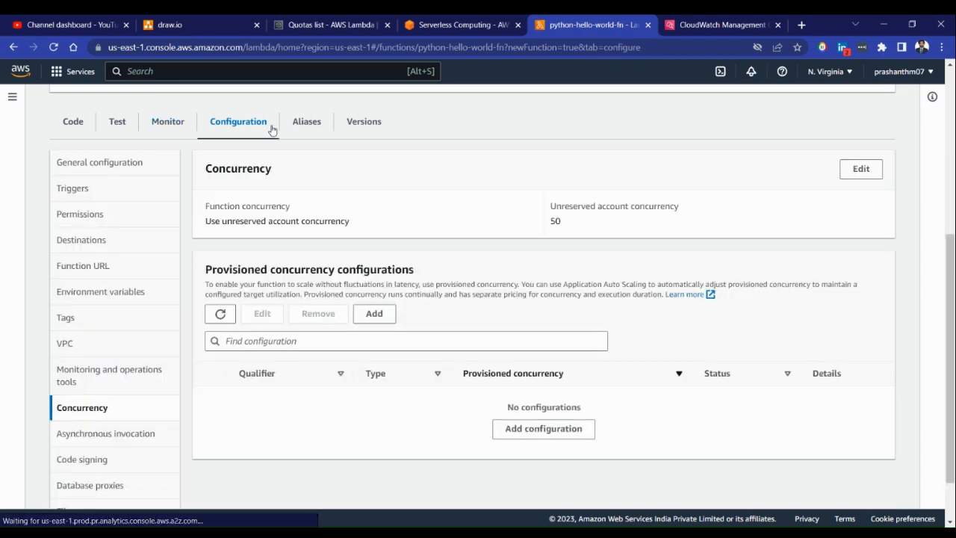
pyautogui.click(145, 167)
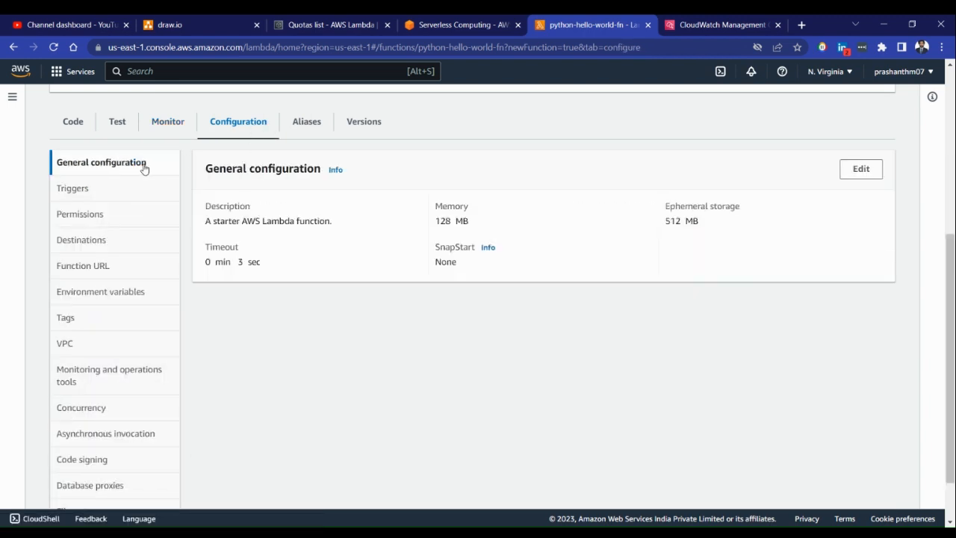
# Review the function's memory and timeout values in the general configuration and open its basic settings for editing.
pyautogui.doubleClick(440, 210)
pyautogui.click(206, 254)
pyautogui.moveTo(206, 254); pyautogui.dragTo(262, 250)
pyautogui.click(266, 250)
pyautogui.click(860, 169)
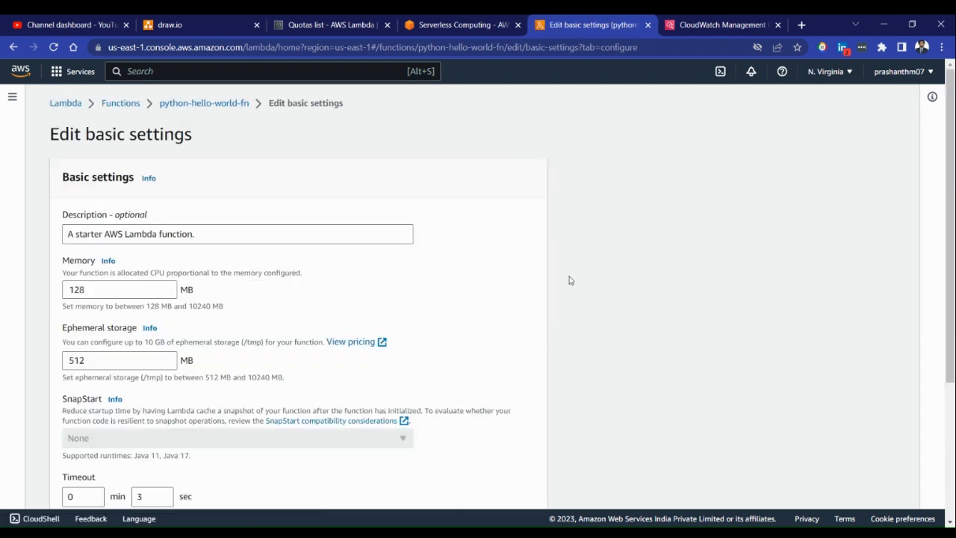
# Examine the basic settings form, focusing on the memory setting and its allowed range.
pyautogui.scroll(-1, 366, 299)
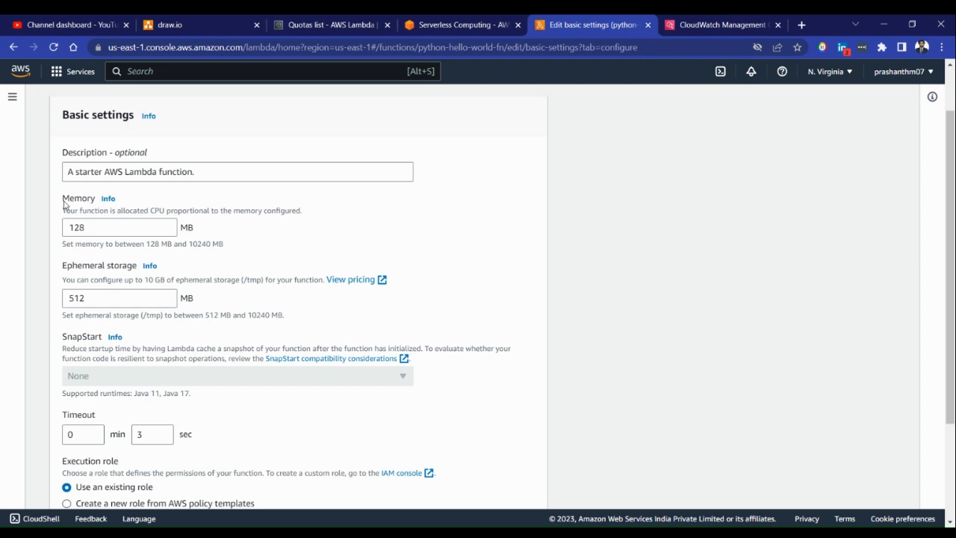
pyautogui.moveTo(64, 204); pyautogui.dragTo(95, 204)
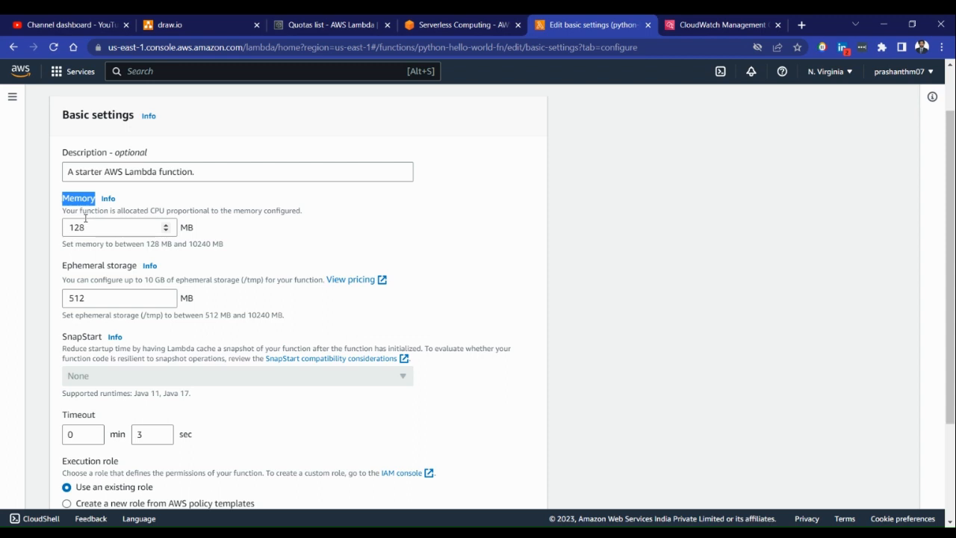
pyautogui.scroll(-2, 286, 179)
pyautogui.scroll(2, 309, 172)
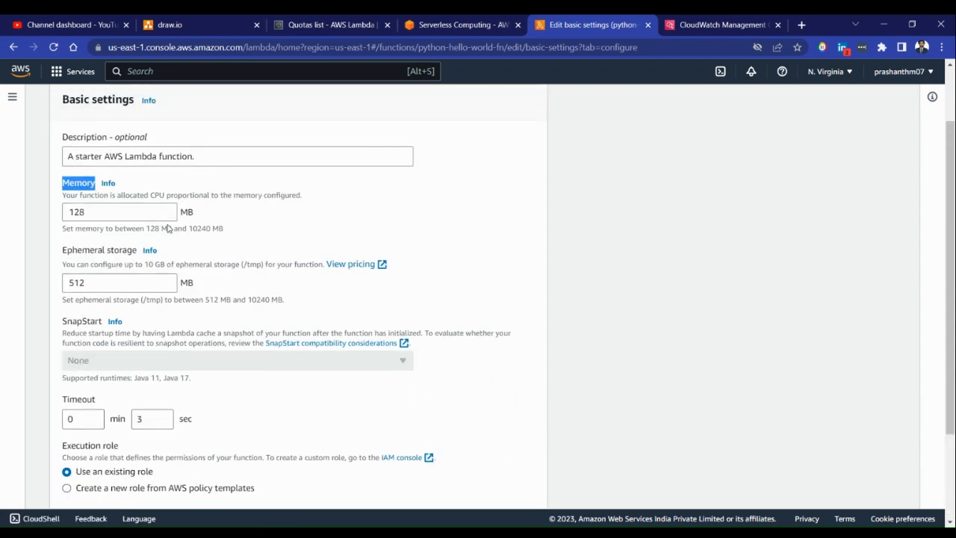
pyautogui.moveTo(190, 228); pyautogui.dragTo(211, 231)
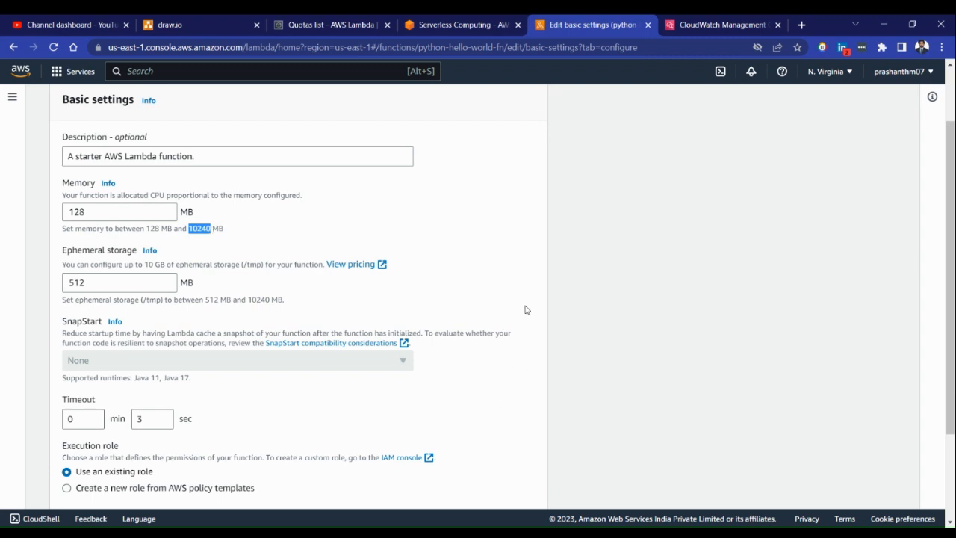
pyautogui.scroll(-3, 470, 331)
pyautogui.scroll(5, 205, 178)
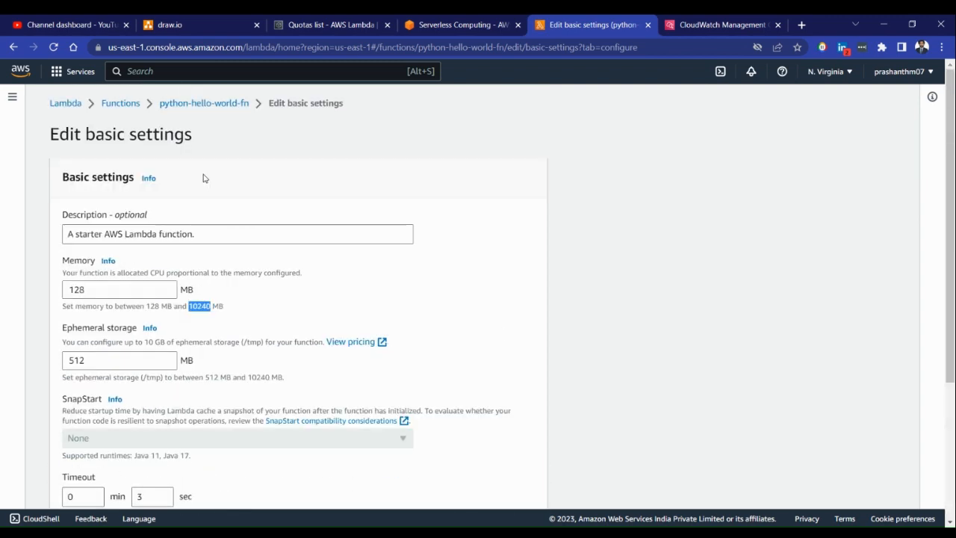
# Leave the basic settings without changes and view the concurrency configuration of python-hello-world-fn.
pyautogui.click(220, 103)
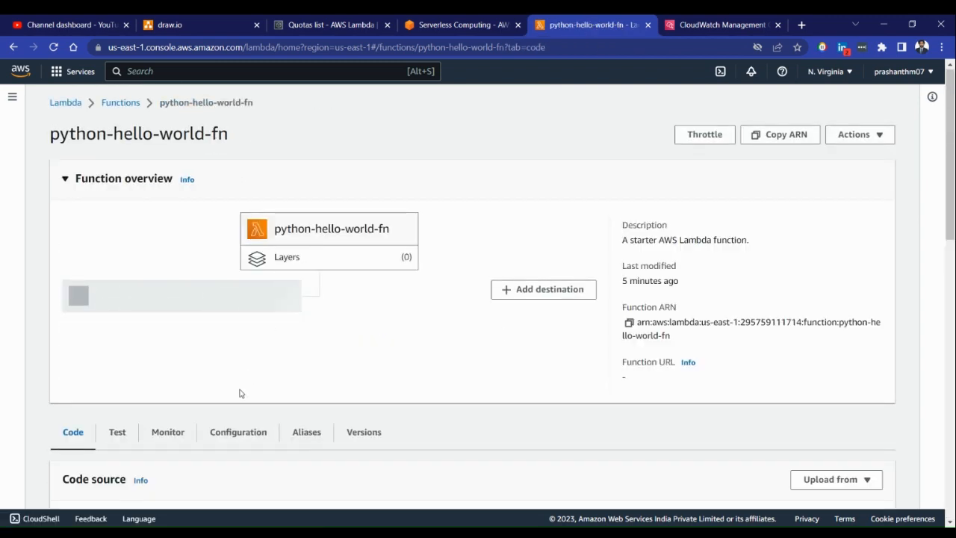
pyautogui.click(230, 423)
pyautogui.scroll(-2, 242, 347)
pyautogui.scroll(-2, 242, 348)
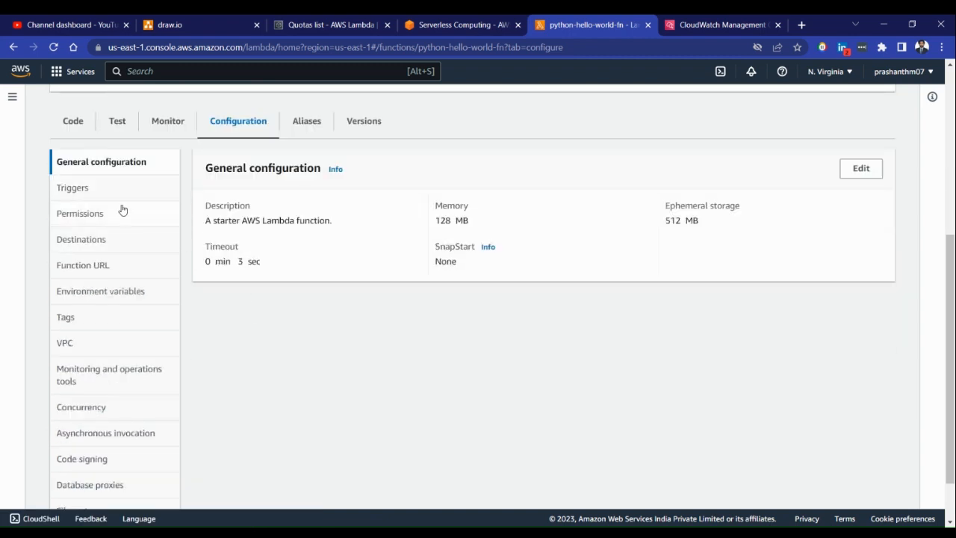
pyautogui.scroll(-1, 112, 284)
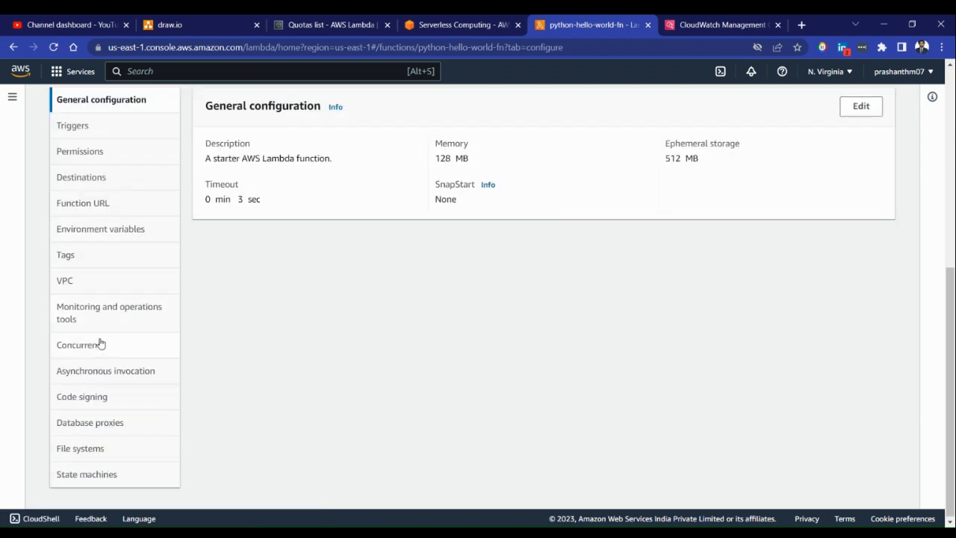
pyautogui.click(101, 343)
pyautogui.scroll(1, 220, 252)
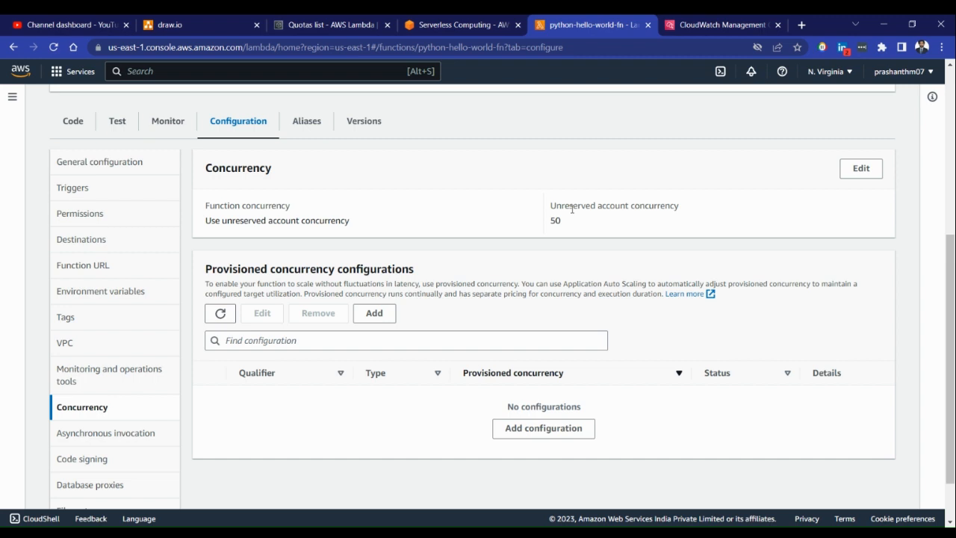
# Compare the applied and default values of the Concurrent executions quota in the AWS Lambda quotas list and return to the function.
pyautogui.click(366, 22)
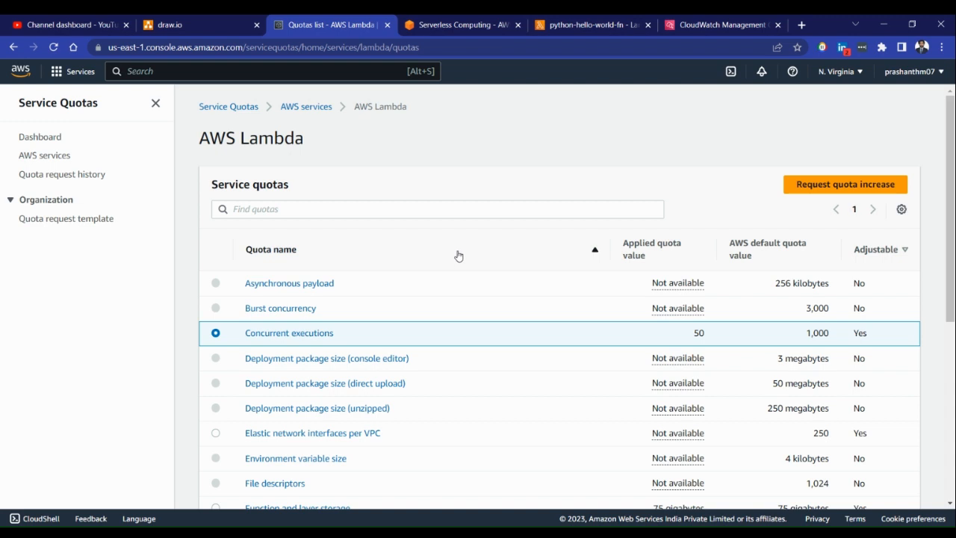
pyautogui.scroll(-1, 461, 272)
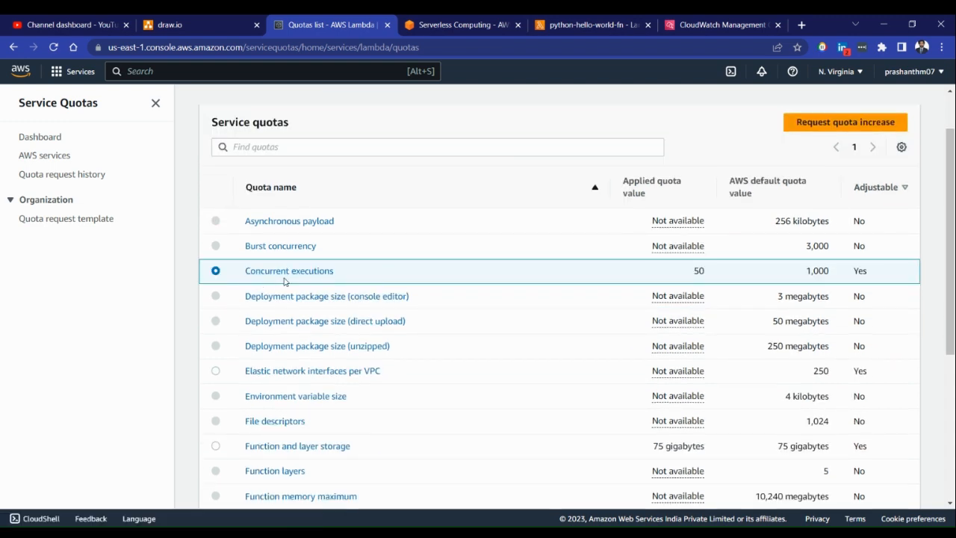
pyautogui.scroll(1, 649, 275)
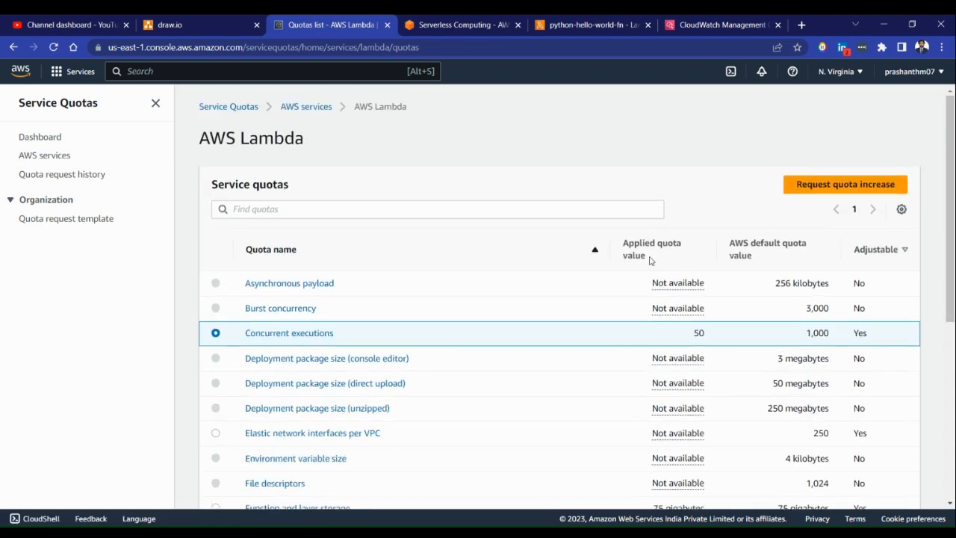
pyautogui.doubleClick(701, 333)
pyautogui.moveTo(803, 336); pyautogui.dragTo(833, 338)
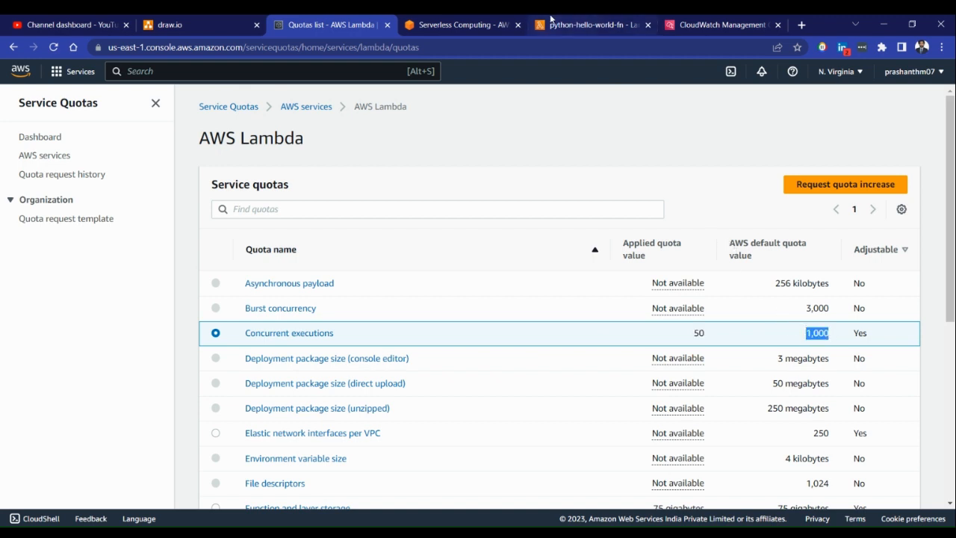
pyautogui.click(551, 20)
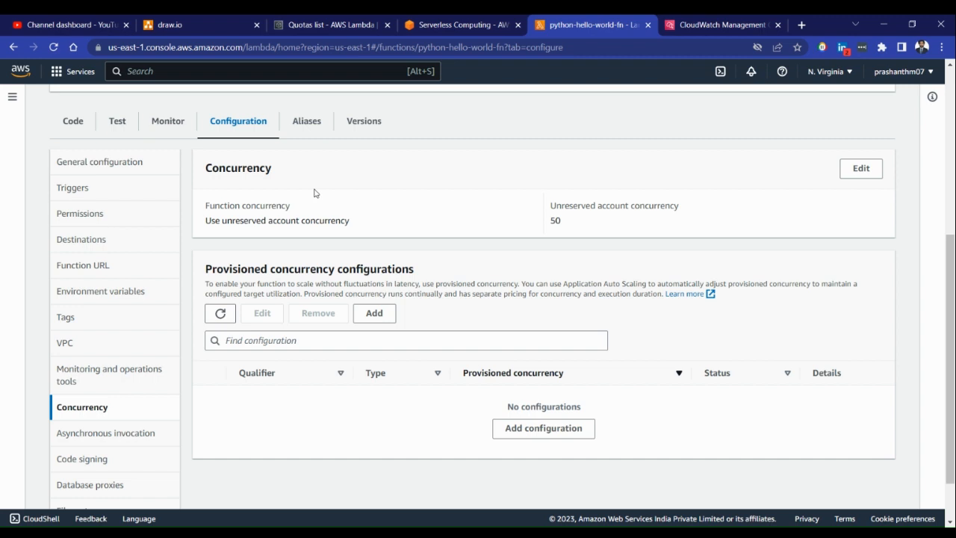
# View the asynchronous invocation settings, and return to the concurrency settings to review the provisioned concurrency configurations.
pyautogui.scroll(-2, 246, 247)
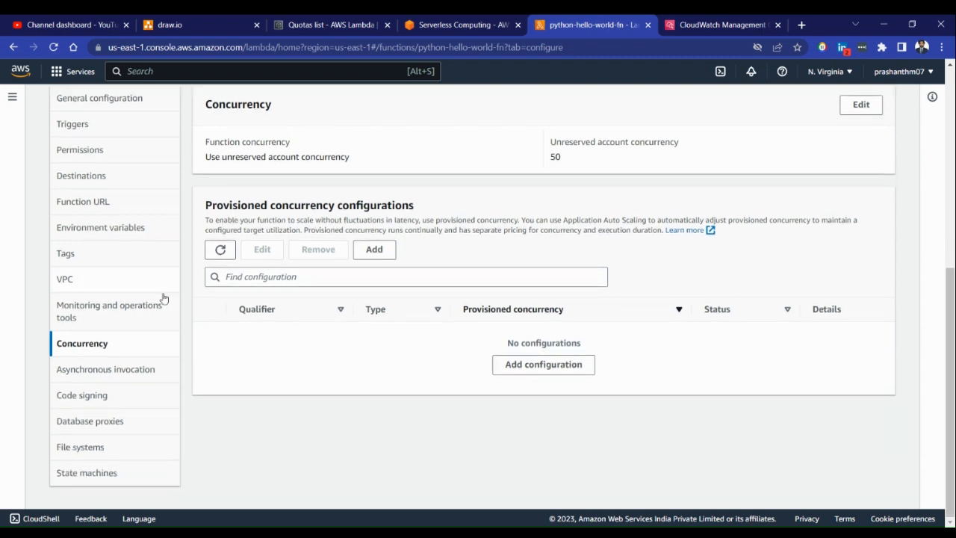
pyautogui.click(121, 371)
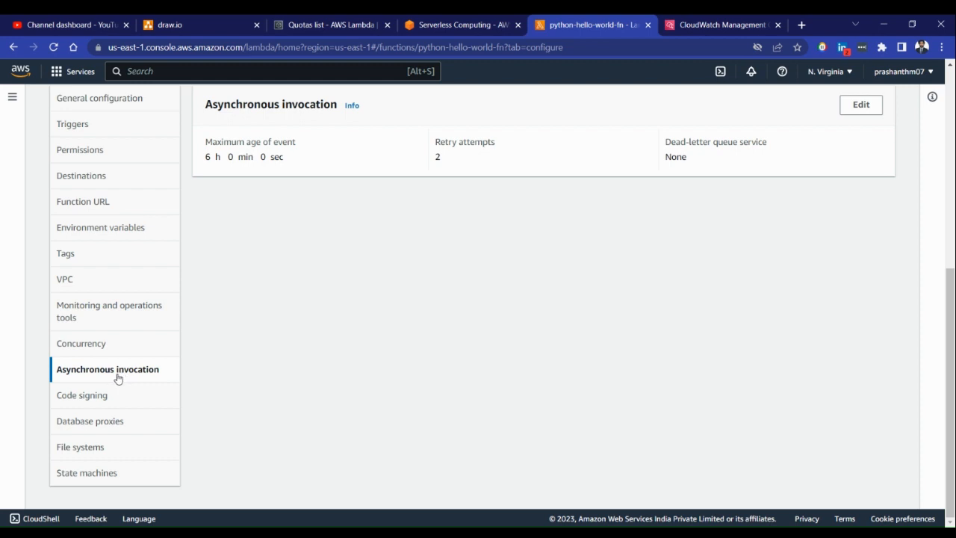
pyautogui.click(112, 350)
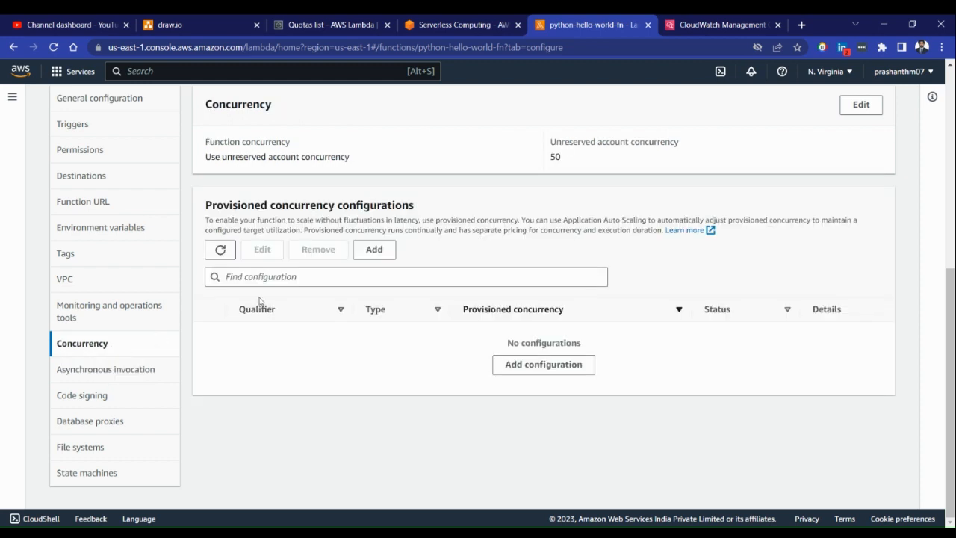
pyautogui.moveTo(206, 207); pyautogui.dragTo(434, 212)
pyautogui.click(432, 211)
# Open a new provisioned concurrency configuration, check the available aliases and versions as qualifiers, and cancel it.
pyautogui.click(523, 365)
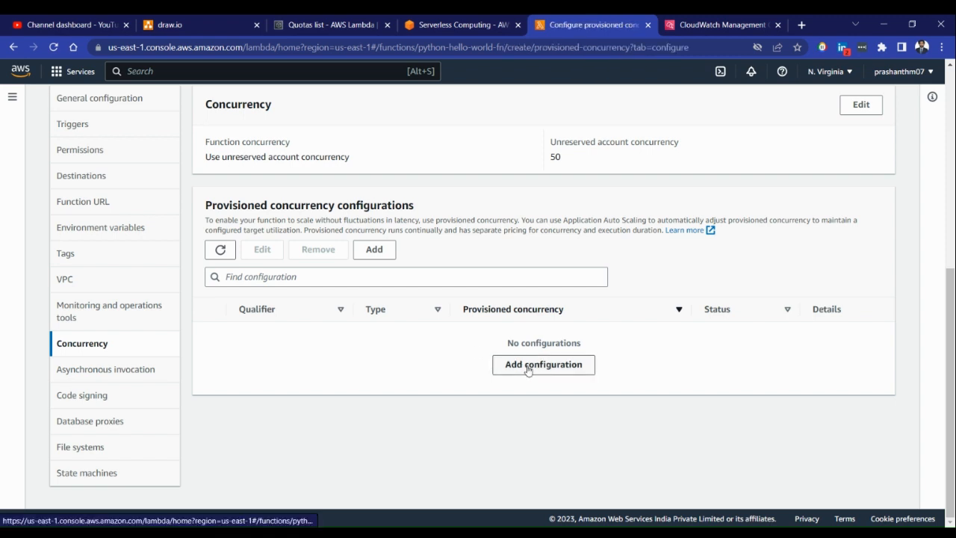
pyautogui.click(155, 317)
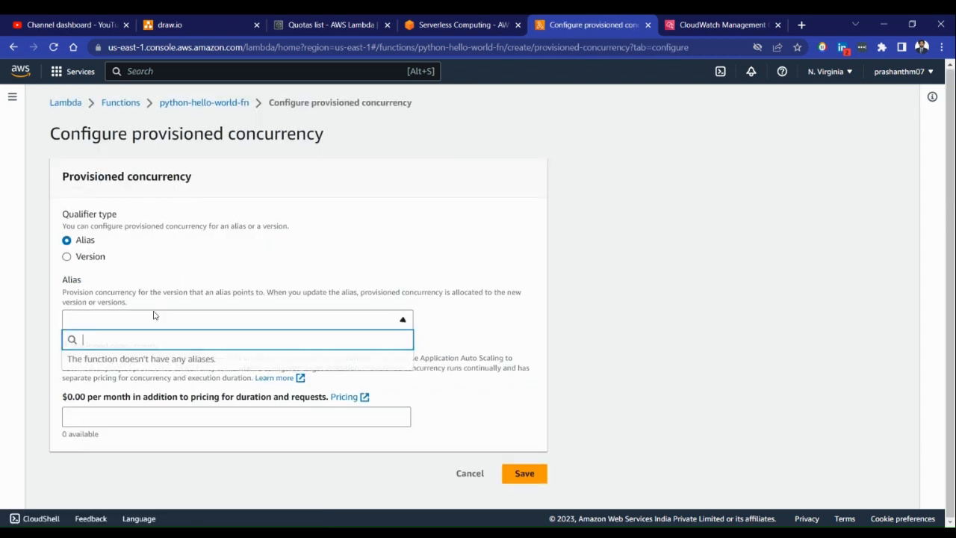
pyautogui.click(100, 256)
pyautogui.click(140, 308)
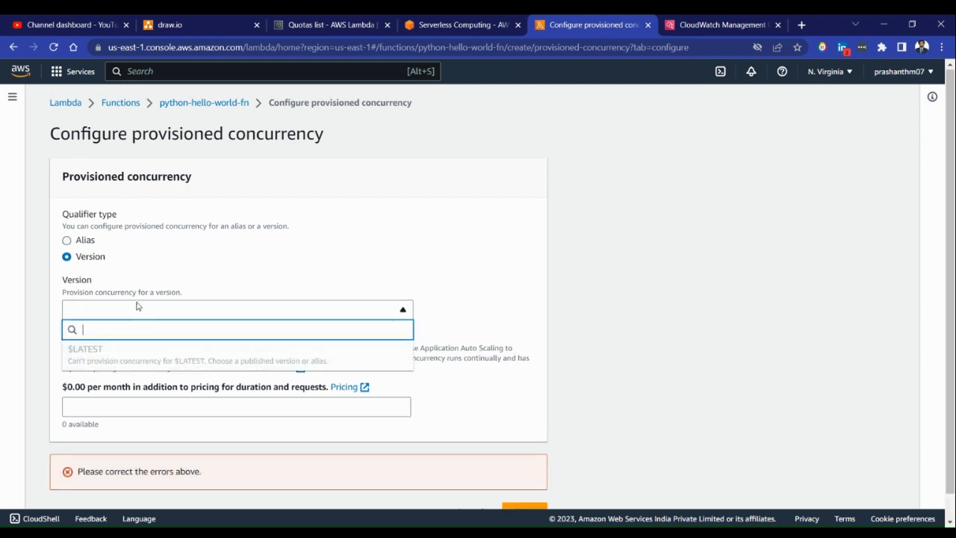
pyautogui.click(81, 240)
pyautogui.scroll(-1, 219, 301)
pyautogui.click(404, 284)
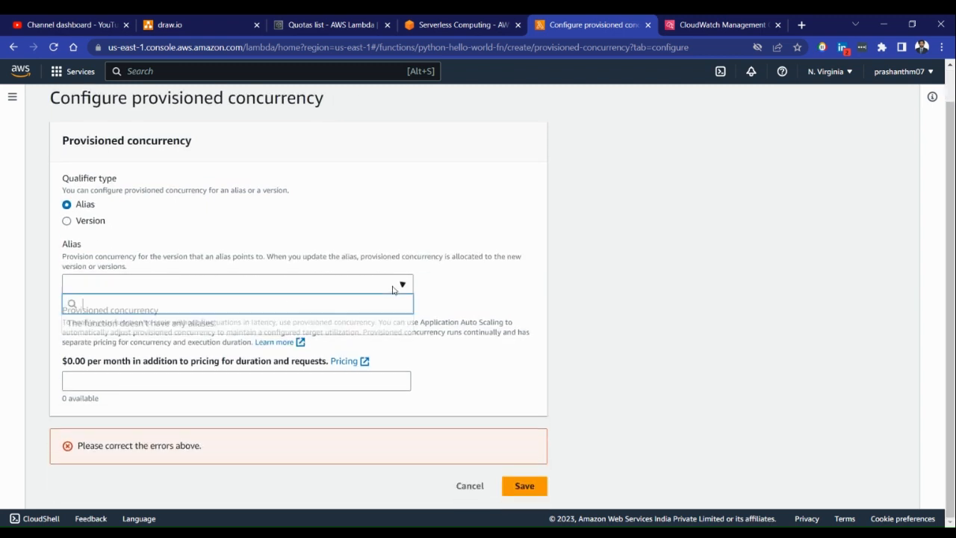
pyautogui.click(415, 284)
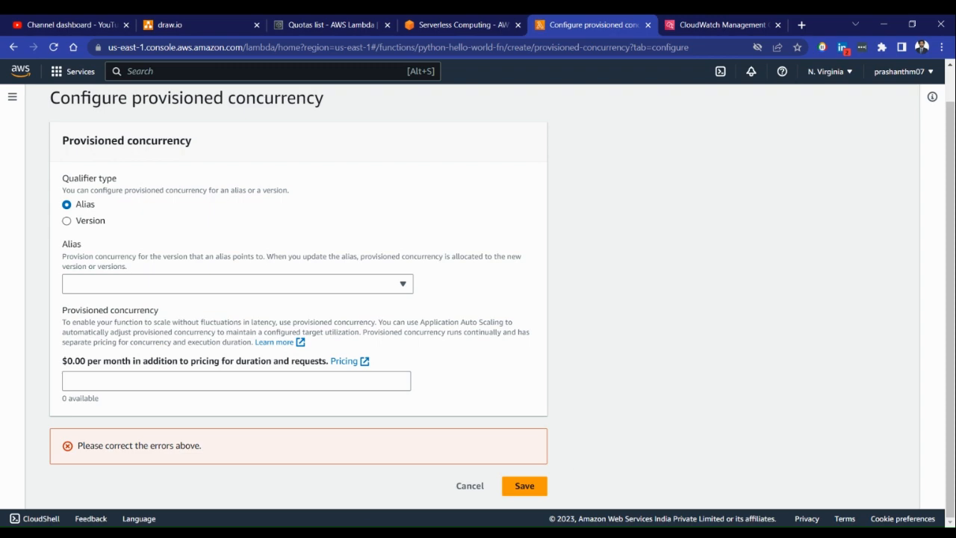
pyautogui.click(467, 487)
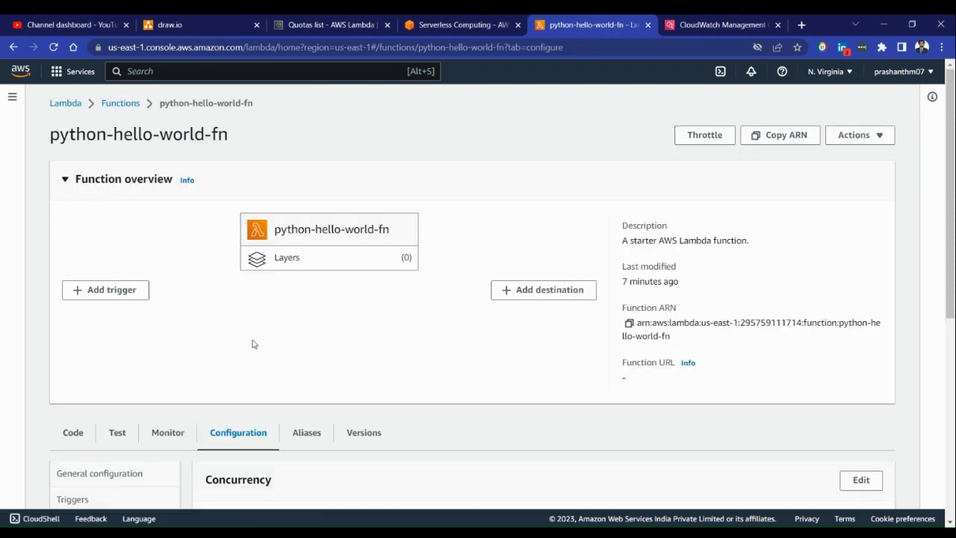
# View the file system settings in the function's configuration.
pyautogui.scroll(-3, 252, 341)
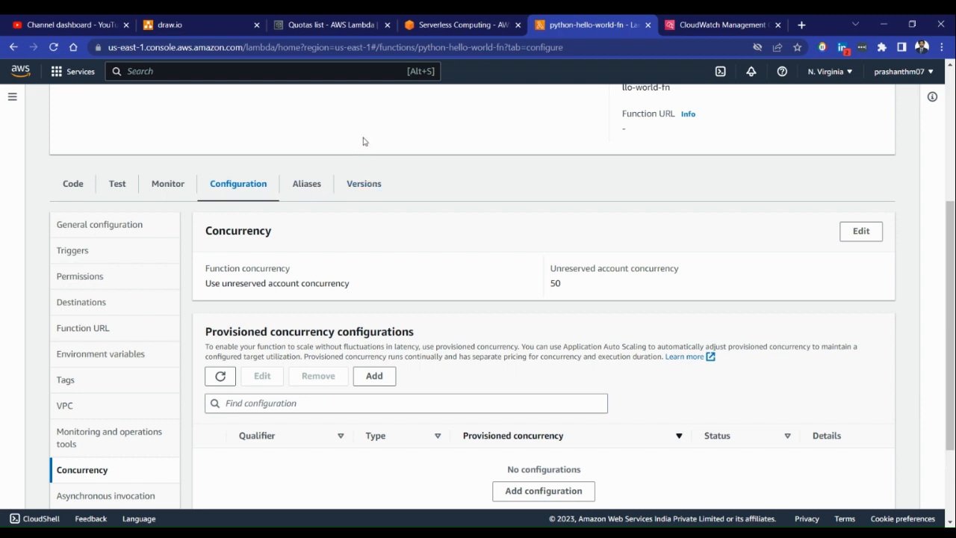
pyautogui.scroll(-3, 363, 141)
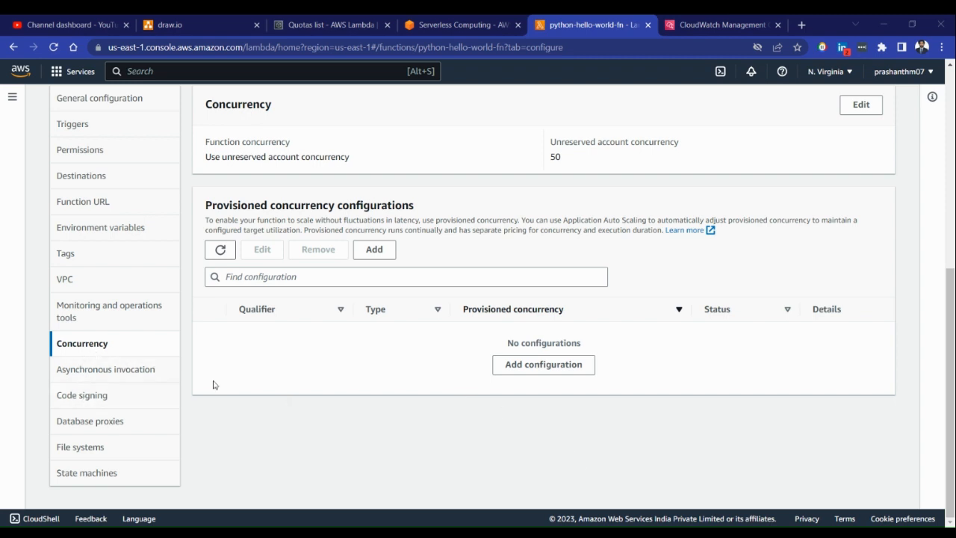
pyautogui.click(93, 459)
pyautogui.scroll(1, 98, 392)
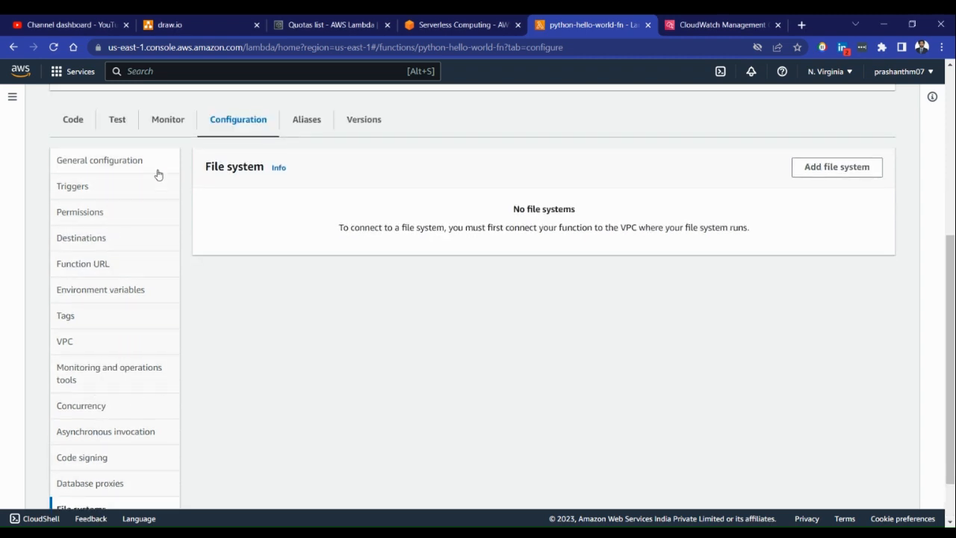
# View the function's published versions and its aliases.
pyautogui.click(302, 123)
pyautogui.click(353, 273)
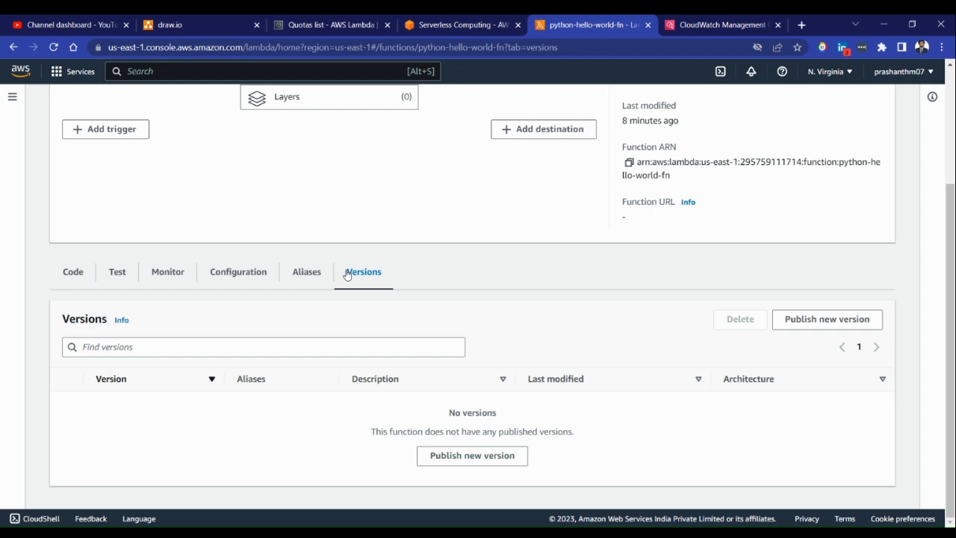
pyautogui.click(286, 279)
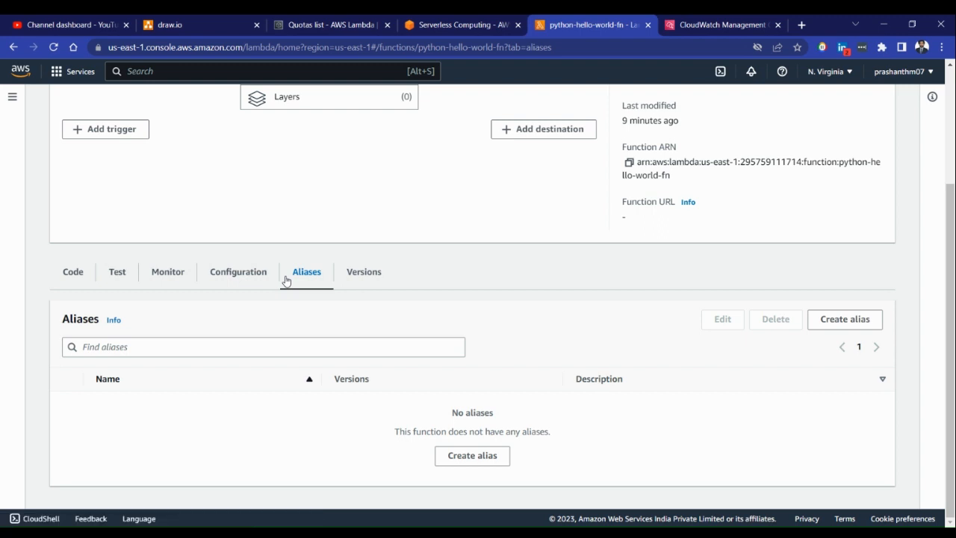
# View the function's code source and return to its configuration to look over the list of setting categories.
pyautogui.click(80, 278)
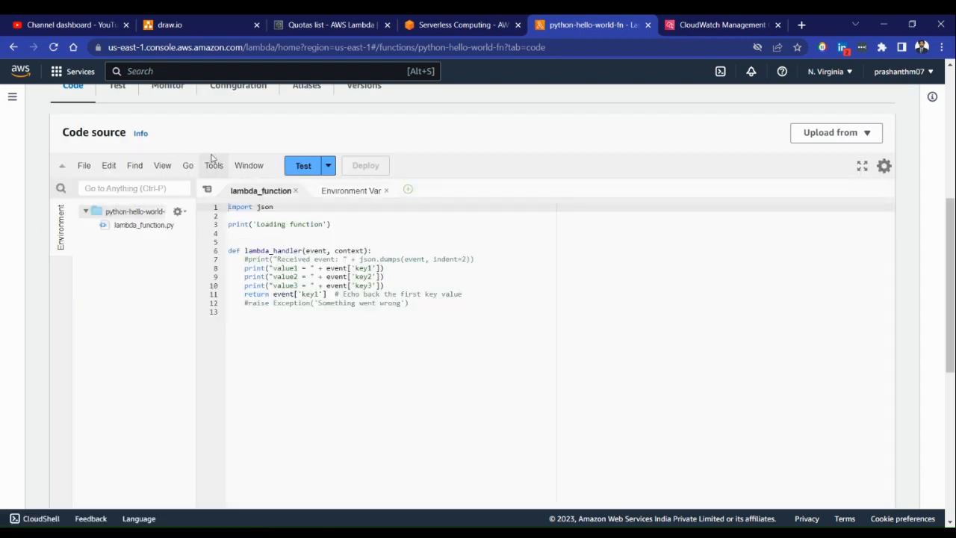
pyautogui.scroll(2, 252, 219)
pyautogui.click(245, 218)
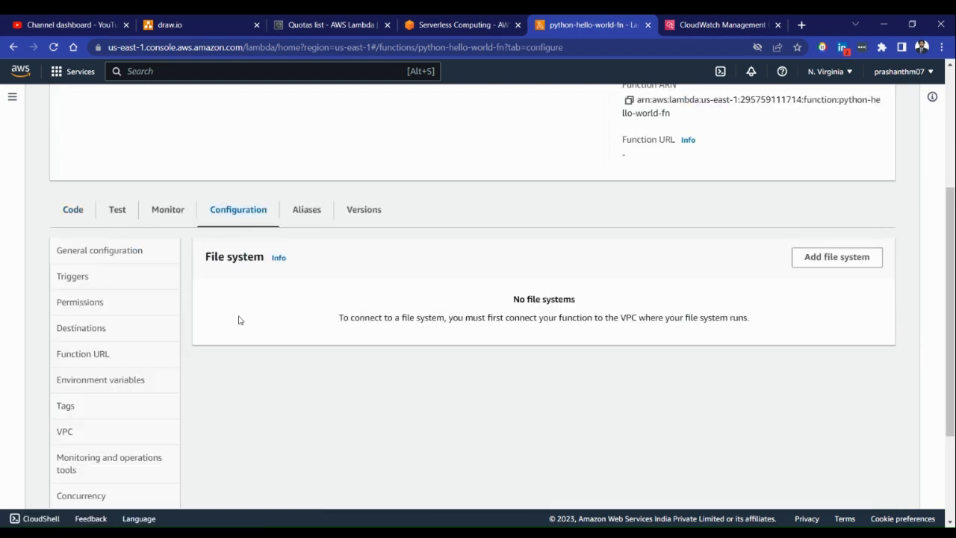
pyautogui.scroll(-2, 98, 341)
pyautogui.scroll(-1, 108, 360)
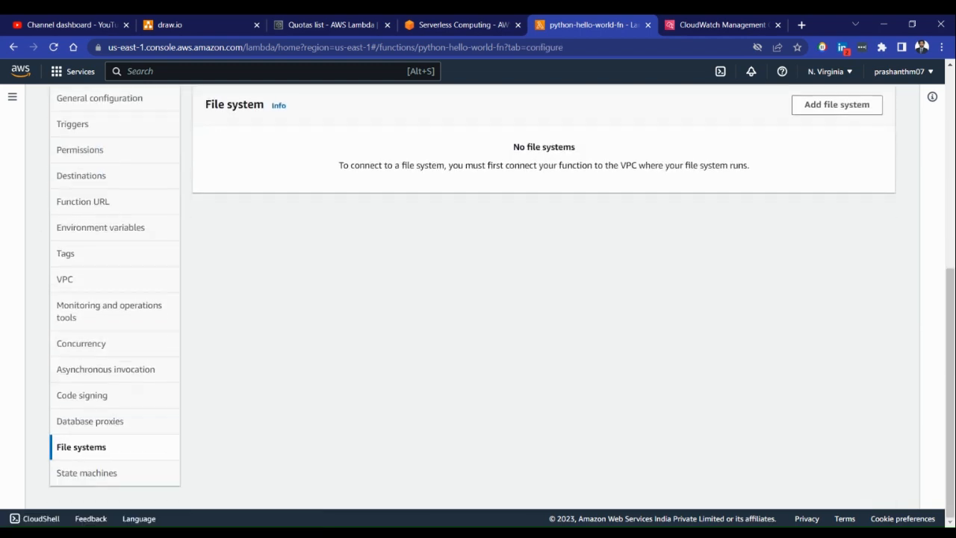